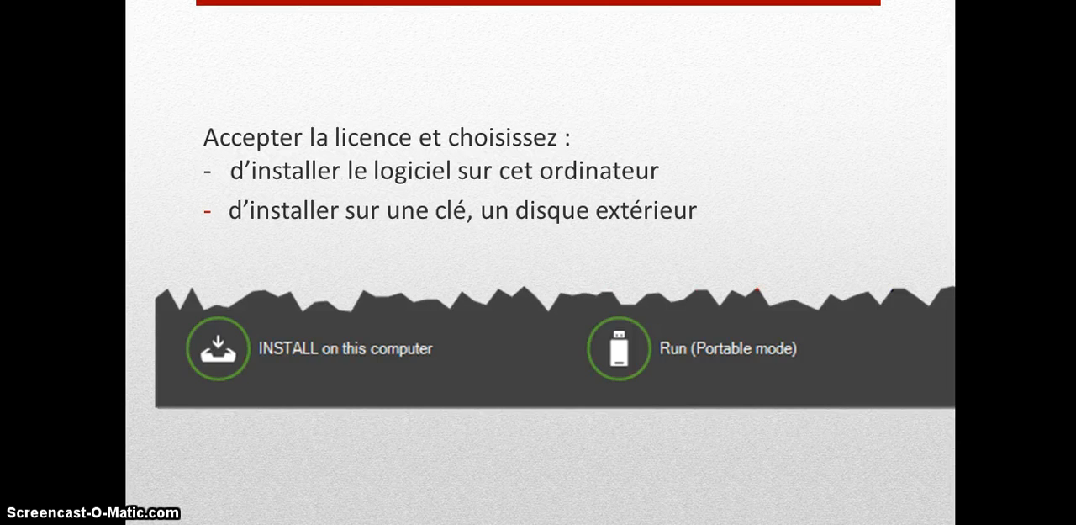
- End the slide show and switch to the Google France home page in Chrome
key(Right)
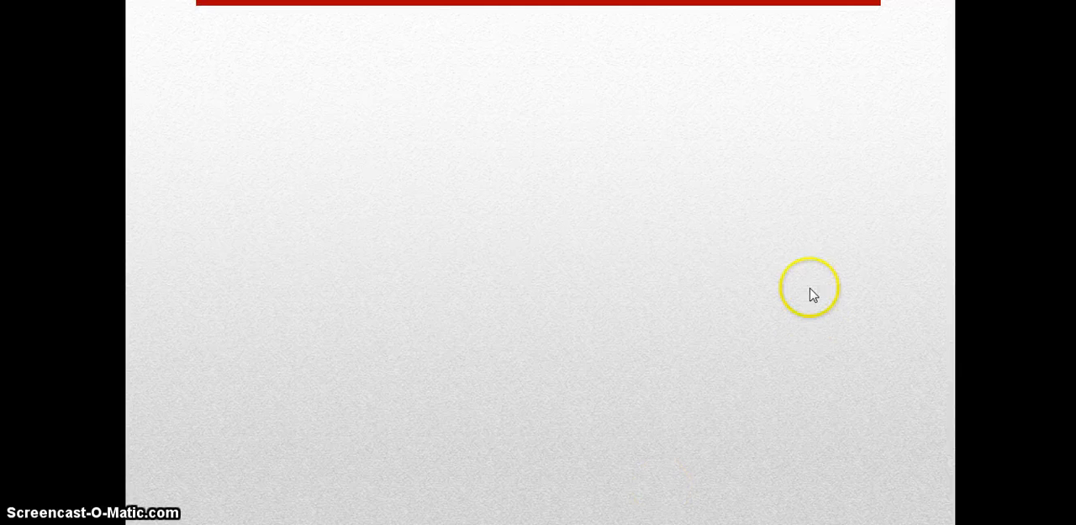
key(Escape)
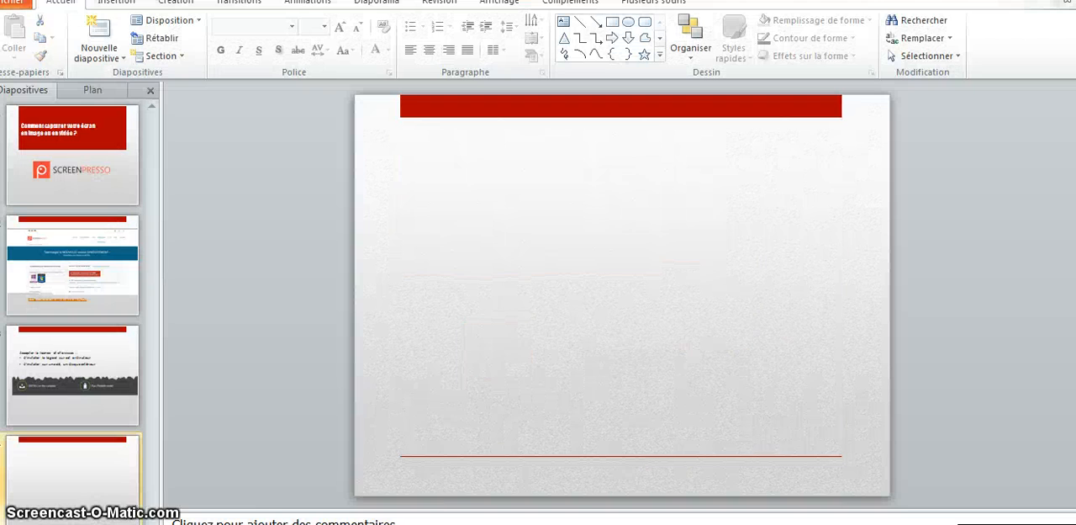
click(261, 522)
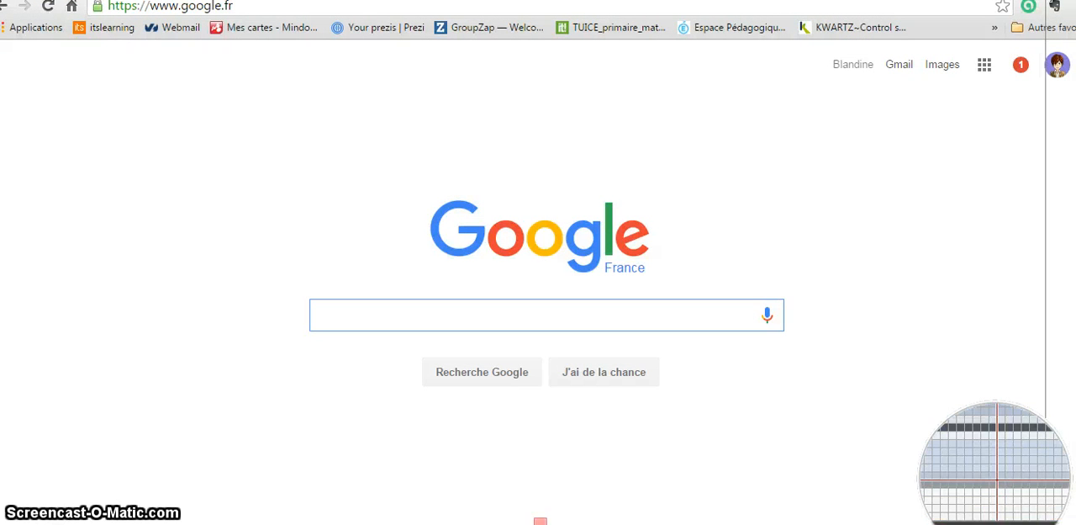
- Capture the Google page with Screenpresso and open the new capture, 2015-09-07_14h19_50.png, in the image editor
click(1045, 522)
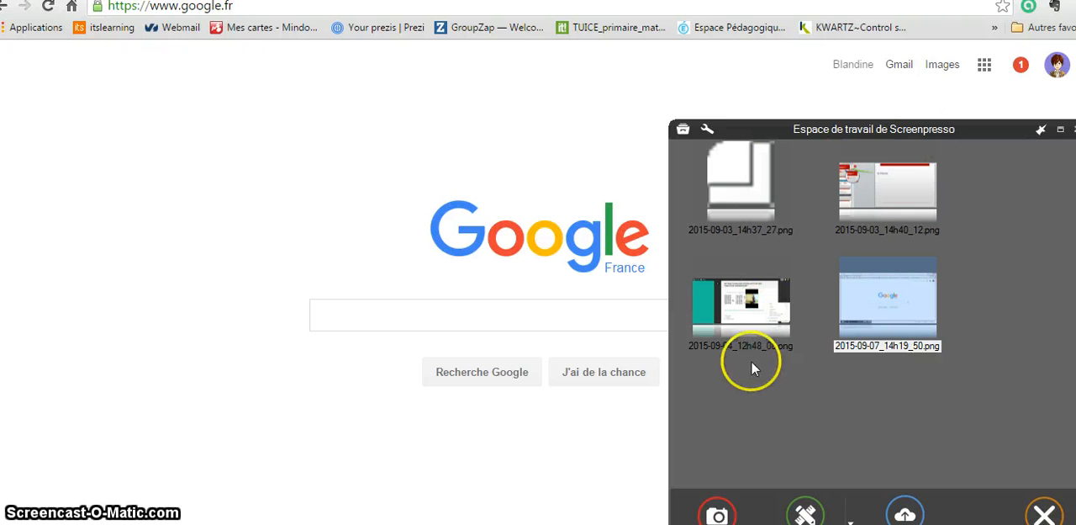
click(916, 301)
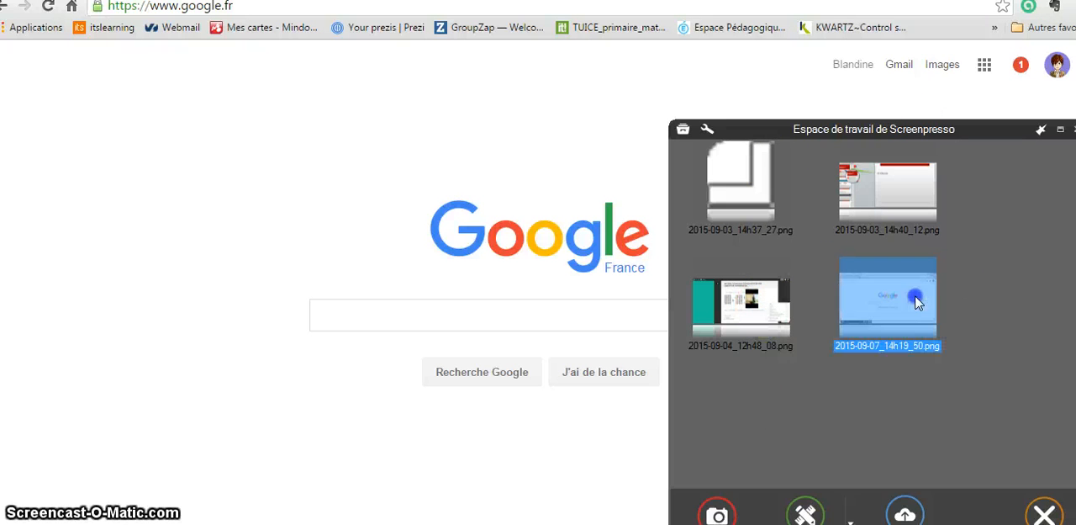
double_click(918, 300)
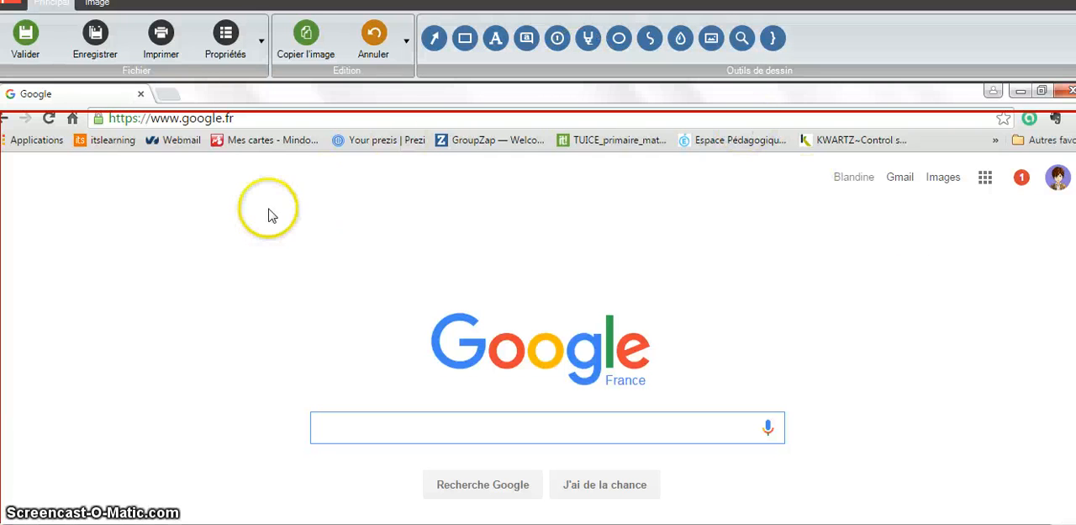
- Crop the capture to the white page area containing the Google logo, search box and two search buttons
click(96, 3)
click(122, 38)
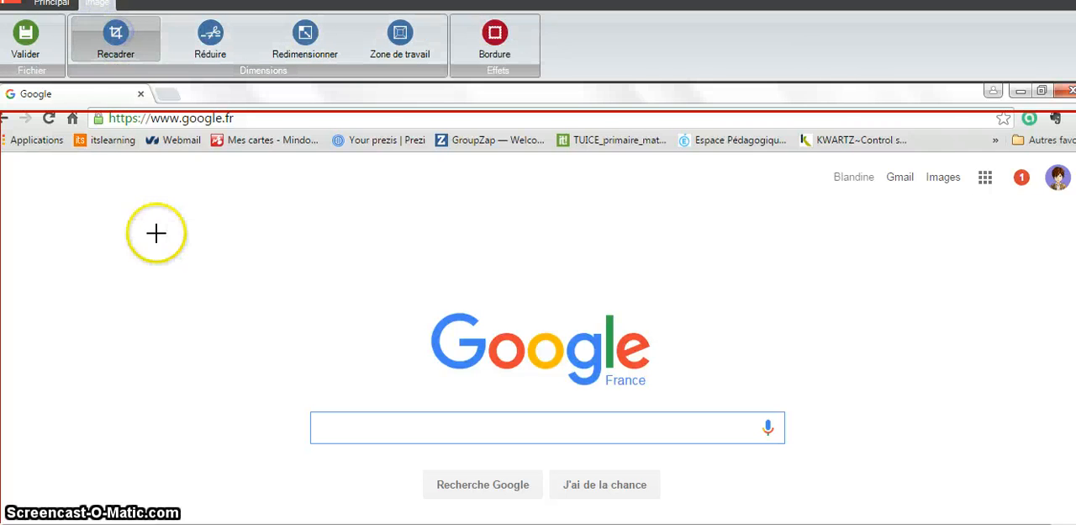
drag(91, 159, 797, 522)
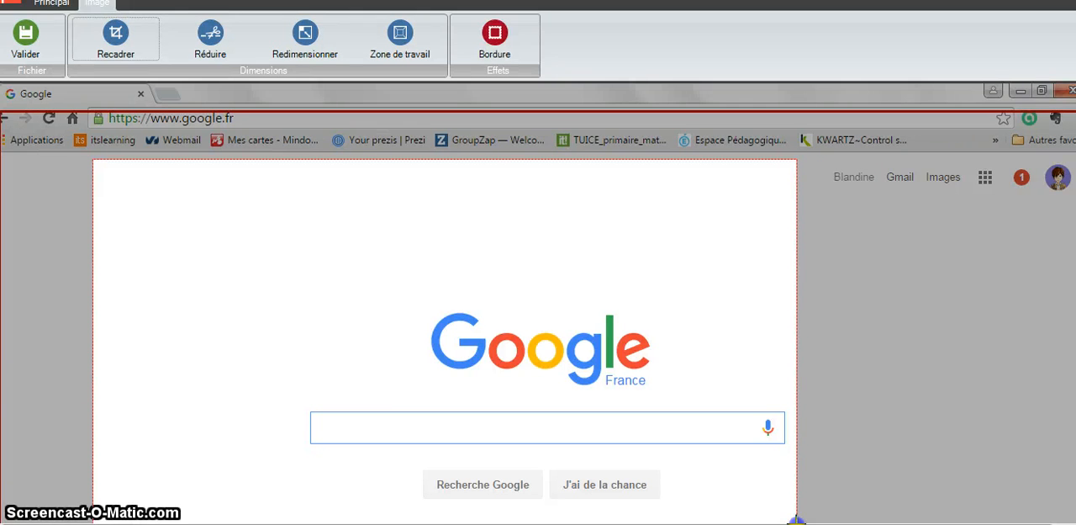
click(116, 42)
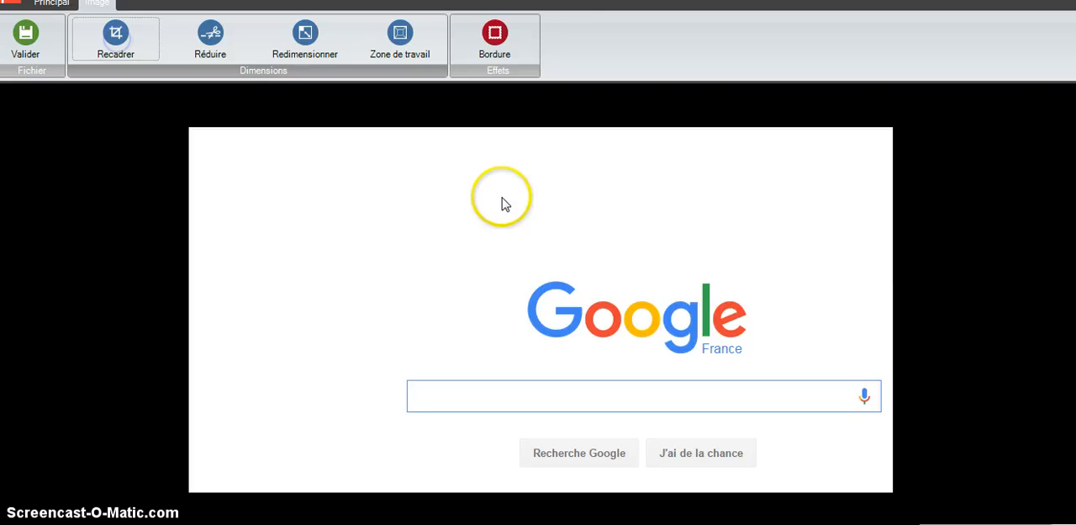
- Add the text "ifp it's learning" inside the search box of the captured Google page
click(50, 5)
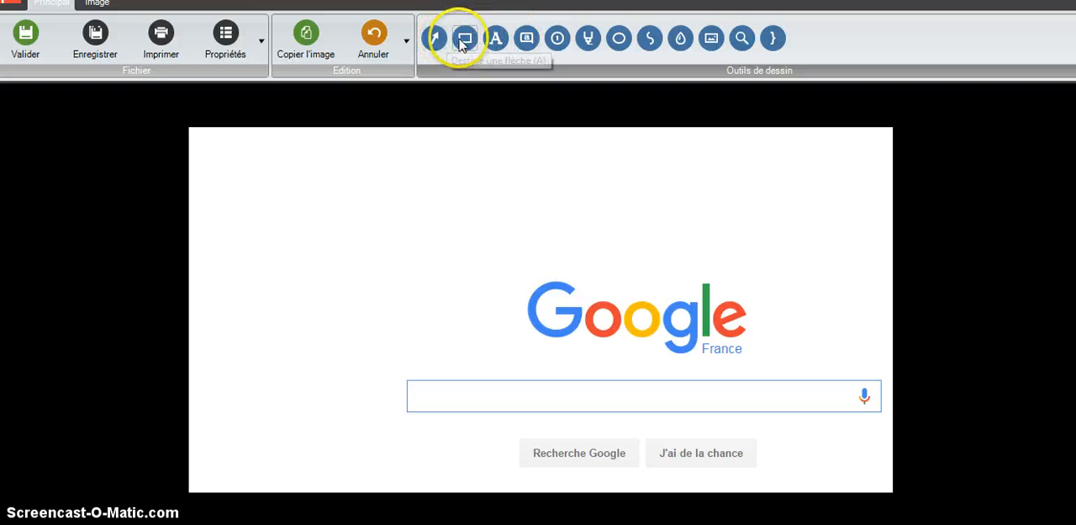
click(491, 41)
drag(425, 386, 654, 411)
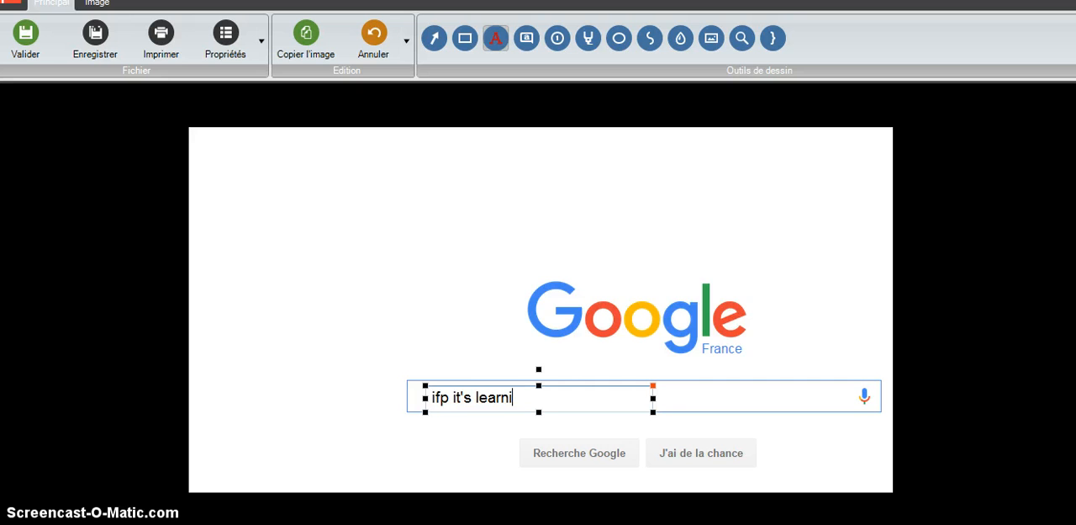
- Format the added text with the standard red colour, an 18 px font size and a 0 px glow size
click(653, 396)
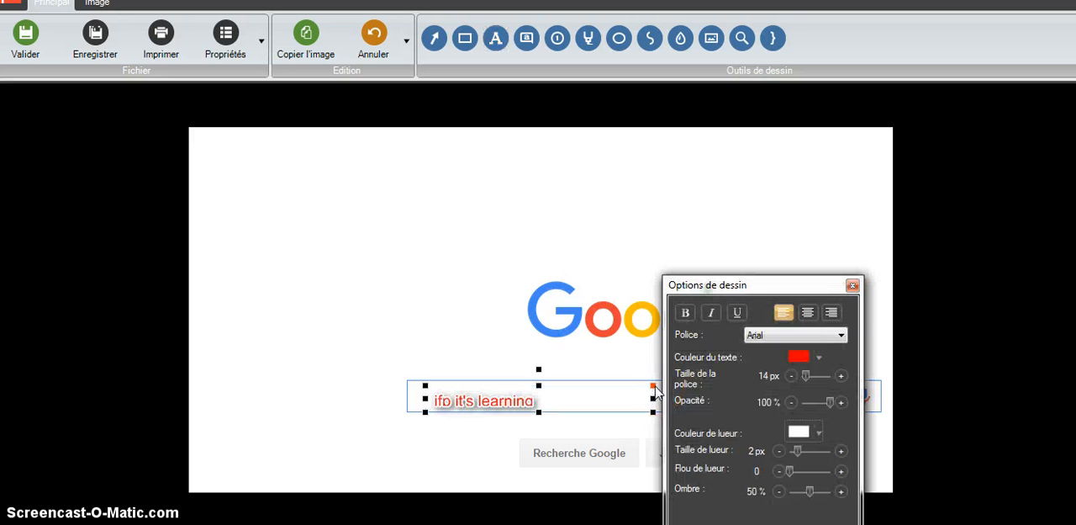
click(819, 360)
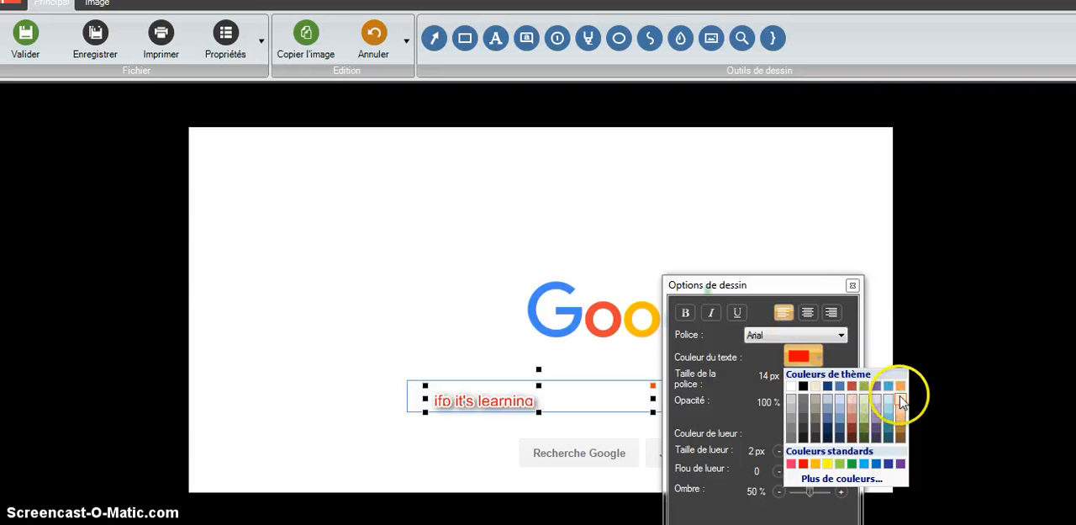
click(803, 463)
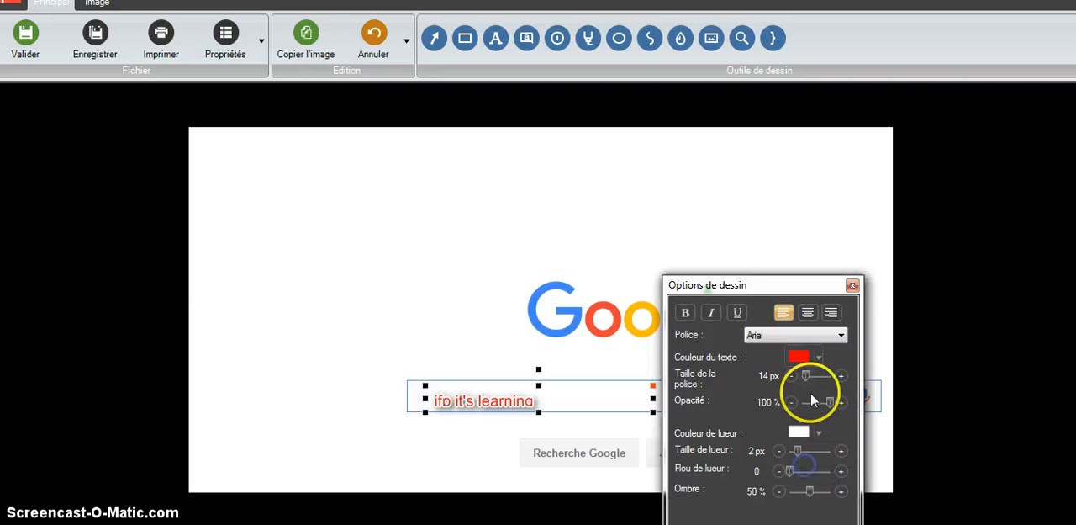
click(840, 375)
click(840, 376)
click(841, 376)
click(841, 376)
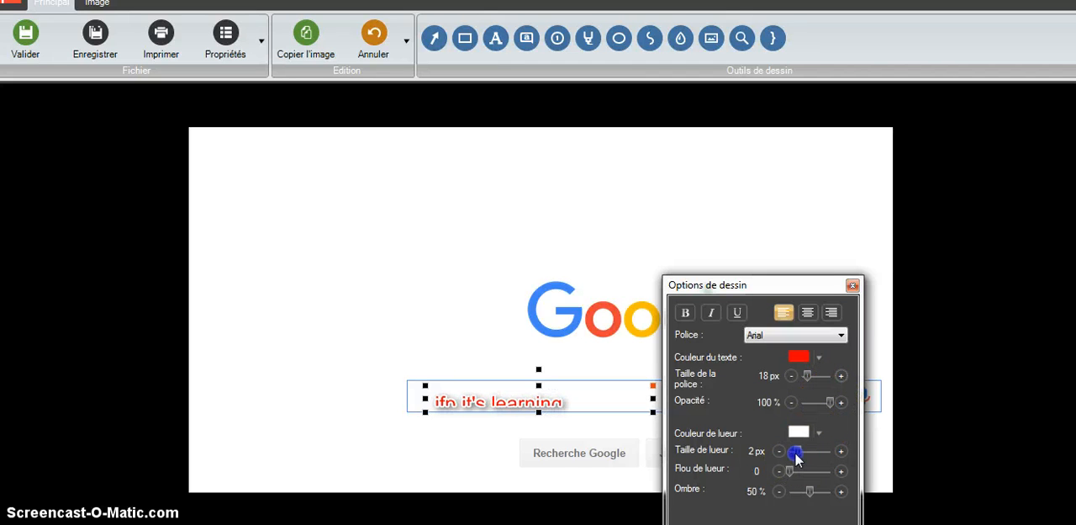
drag(797, 456, 774, 448)
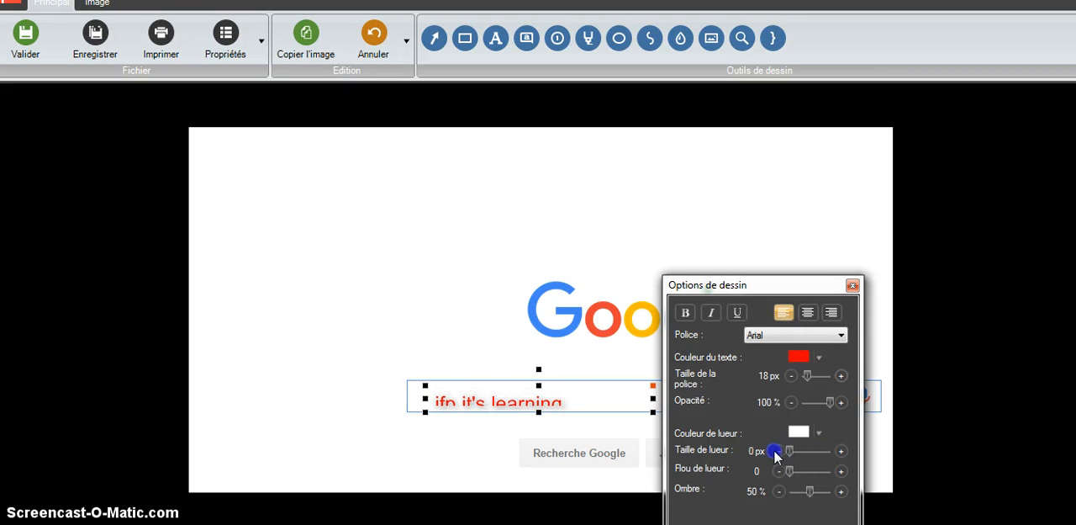
- Enlarge the text frame to fit the whole text and shift it right towards the middle of the search box
drag(653, 410, 668, 430)
click(561, 399)
drag(560, 402, 655, 402)
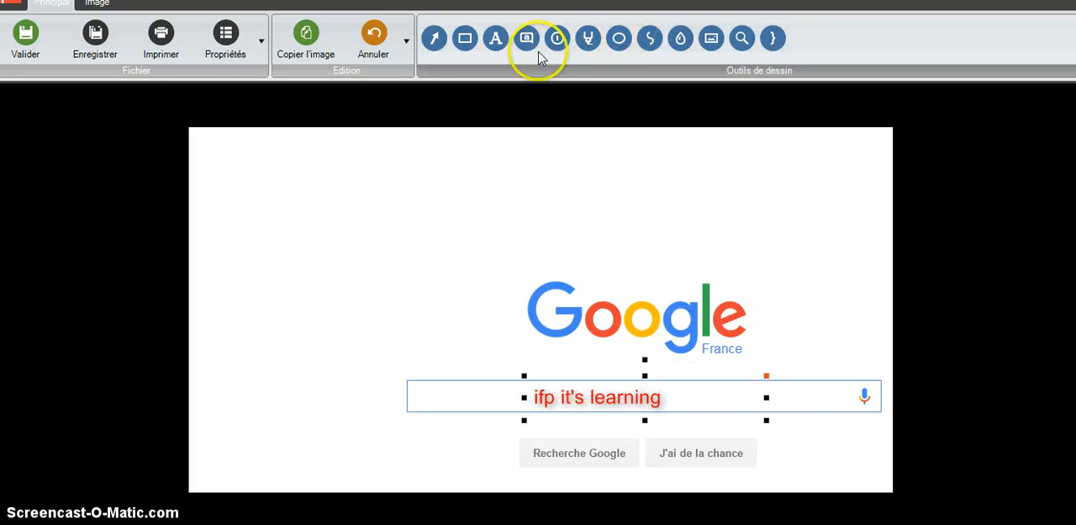
- Draw a thick fading red arrow, style 8, from above the search box's left end to the start of the text
click(434, 38)
click(387, 357)
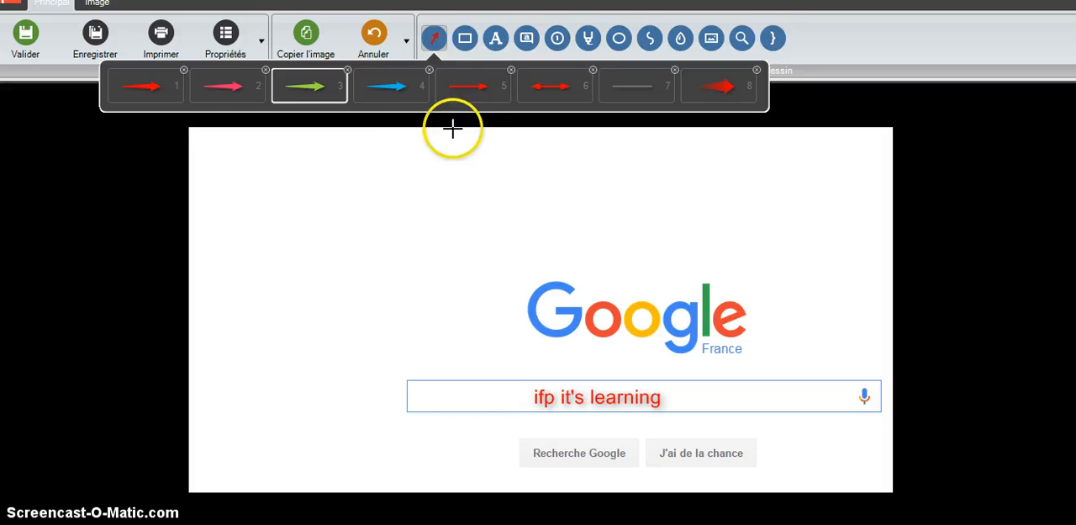
click(715, 89)
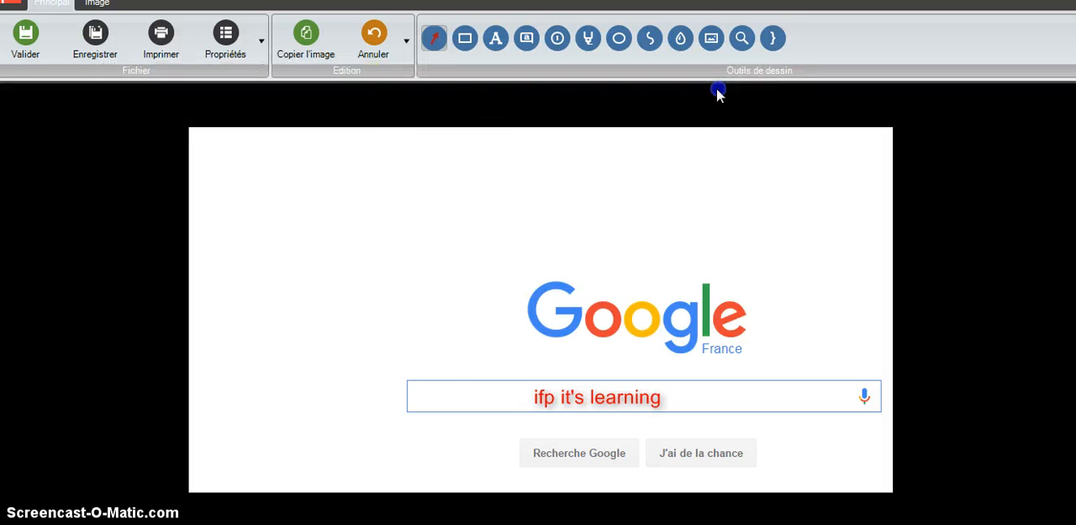
drag(429, 362, 505, 393)
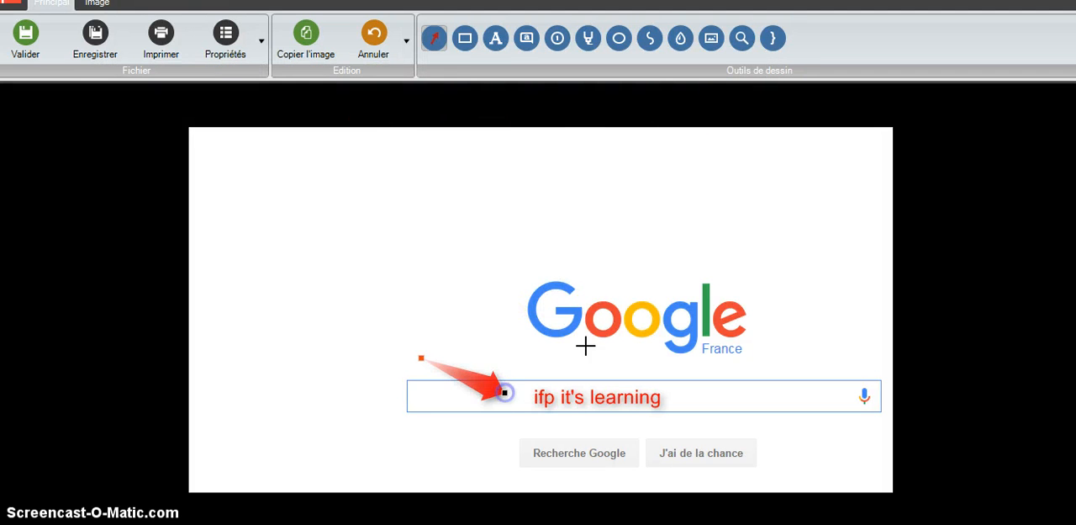
click(439, 42)
- Place red numbered marker 1 at the search box's left end and marker 2 beside the Recherche Google button
click(556, 38)
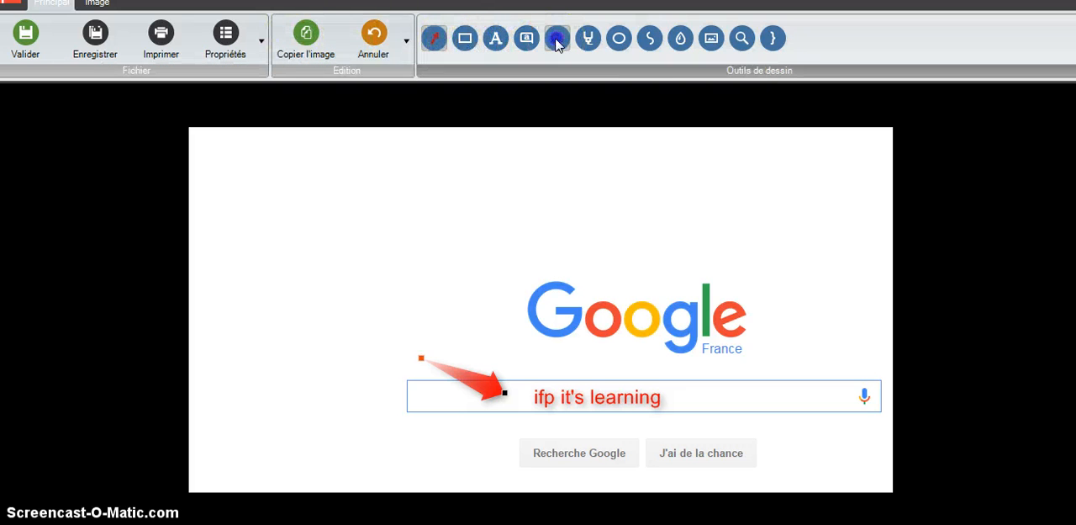
click(421, 382)
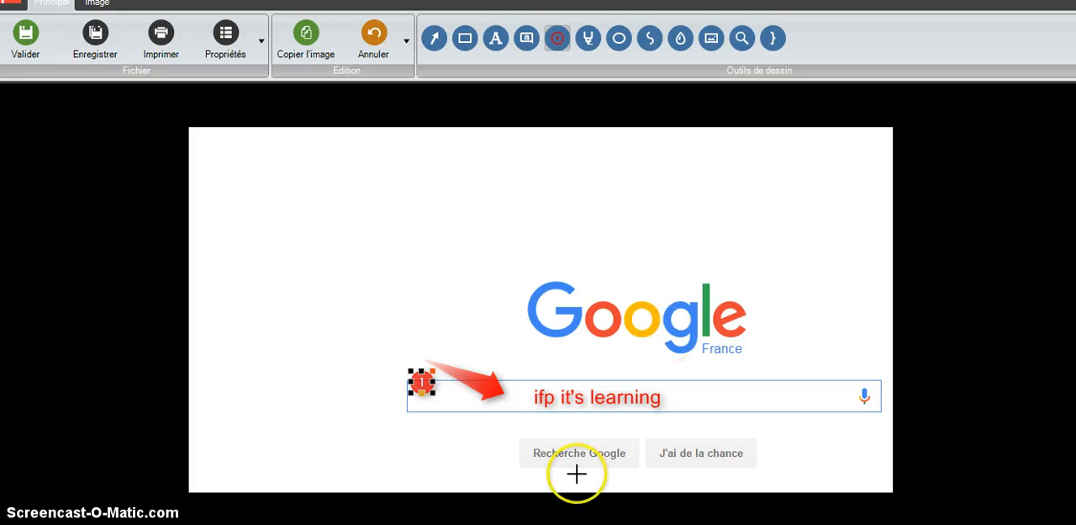
click(523, 451)
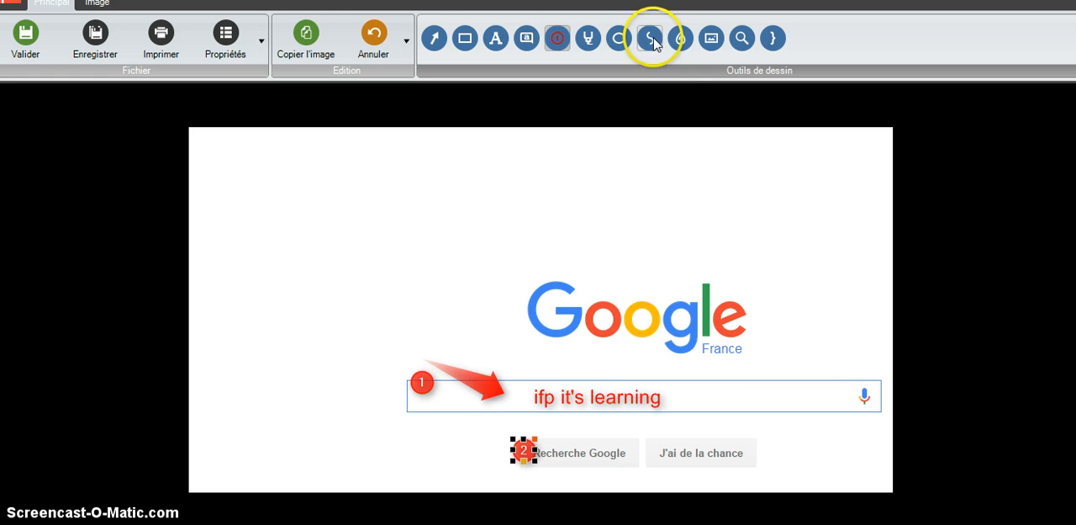
- Blur the J'ai de la chance button with a blur area covering its label
click(680, 38)
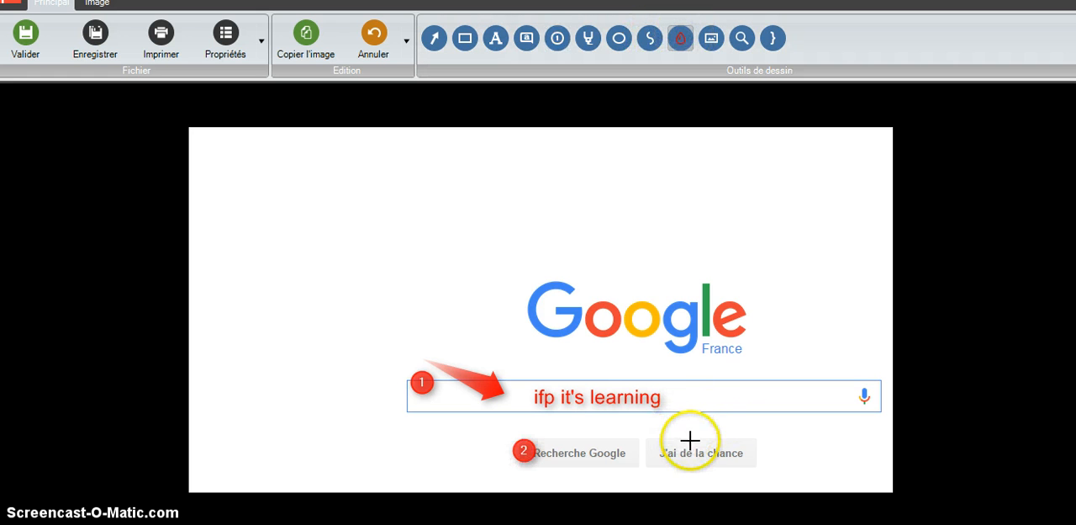
drag(659, 467, 754, 469)
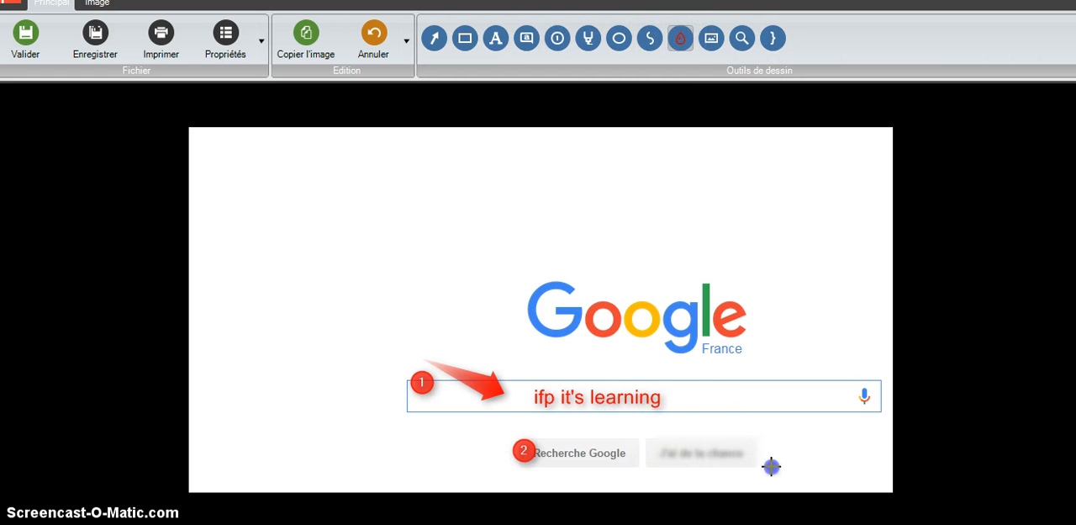
drag(772, 436, 772, 438)
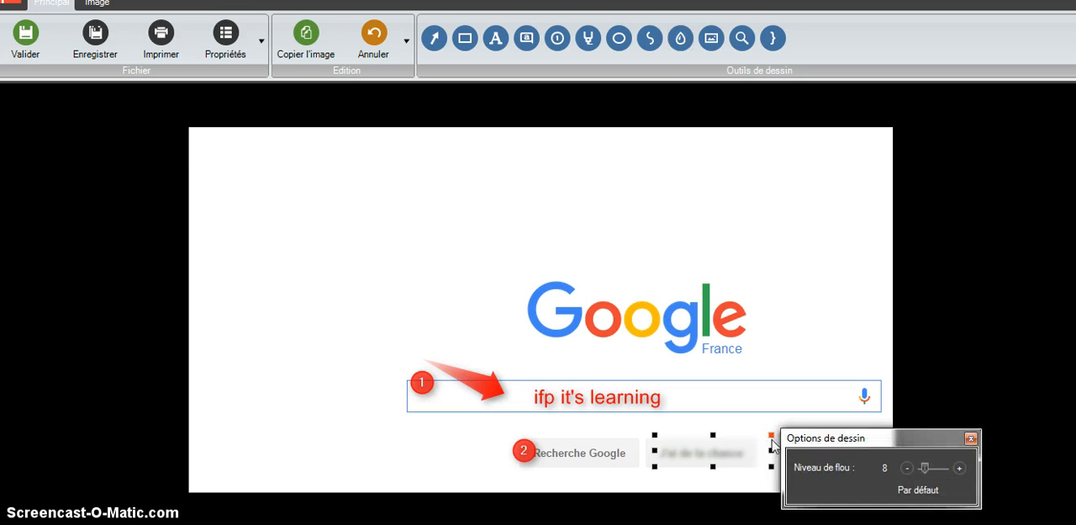
click(681, 40)
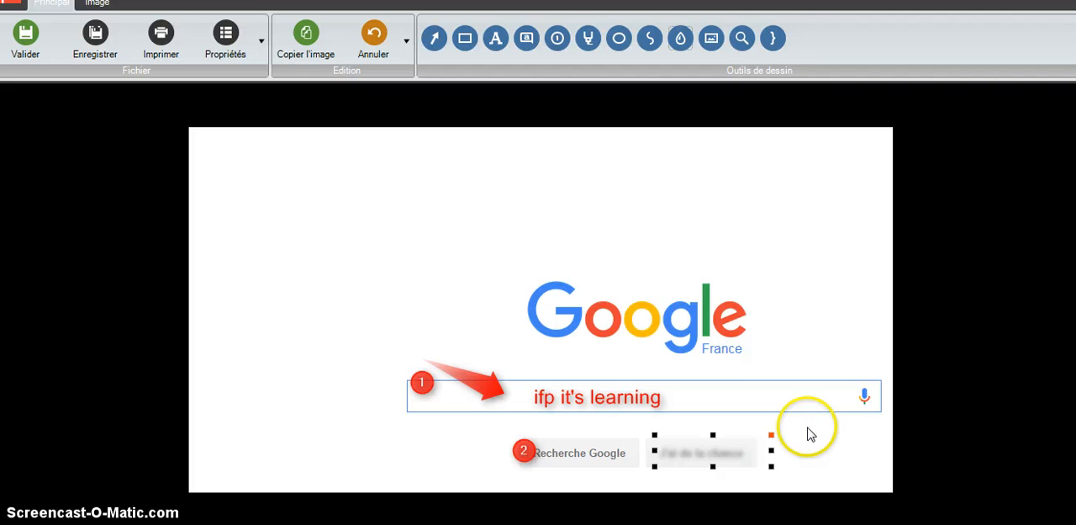
- Raise the blur level on the J'ai de la chance button until its label is unreadable
click(771, 436)
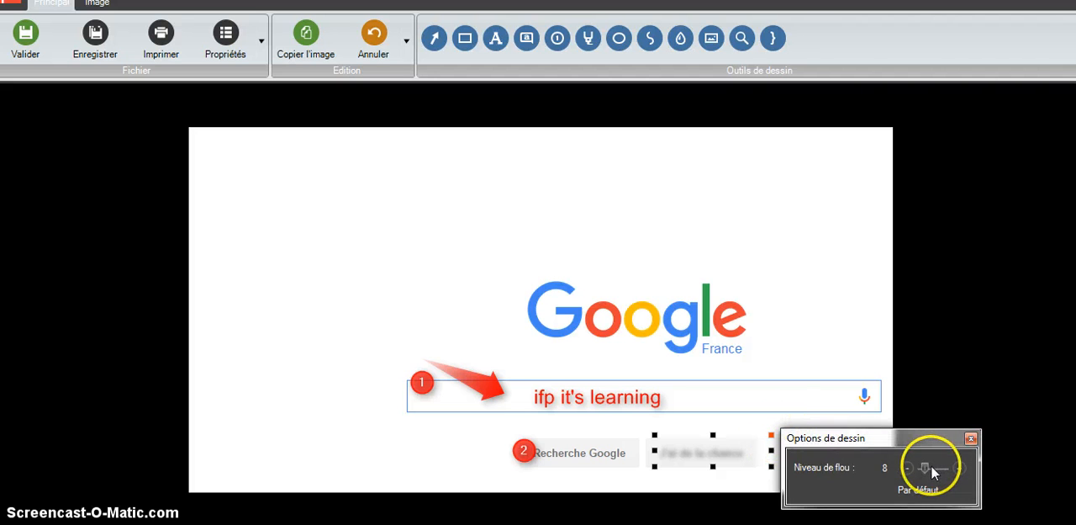
drag(931, 466, 945, 469)
click(971, 438)
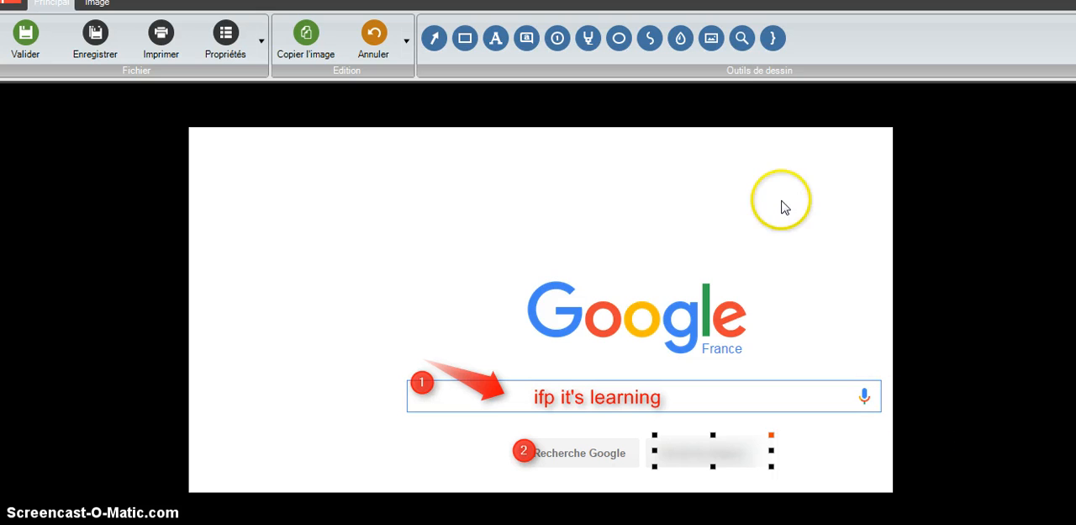
- Draw a blue magnifier, style 4, from the start of the "ifp it's learning" text down over the search buttons
click(750, 40)
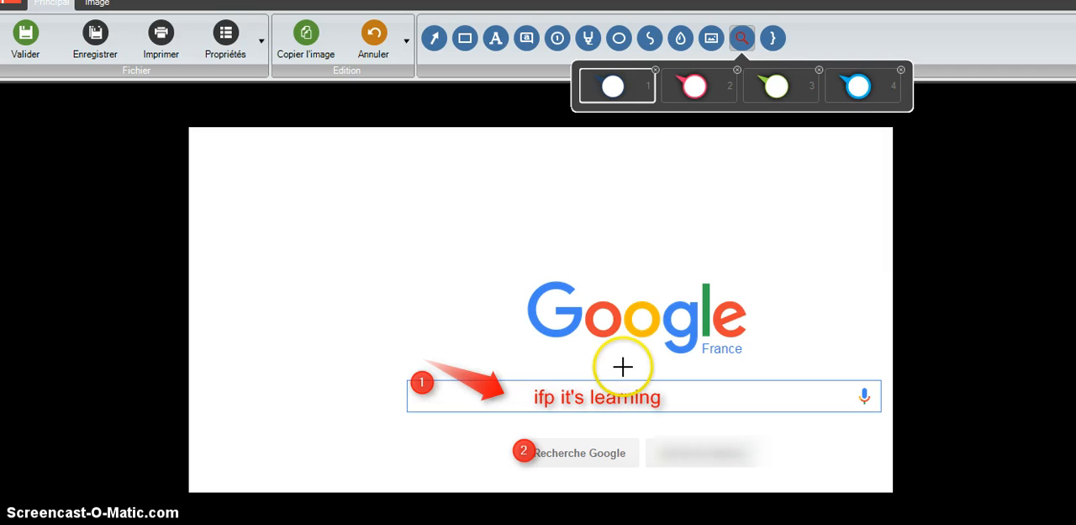
right_click(553, 391)
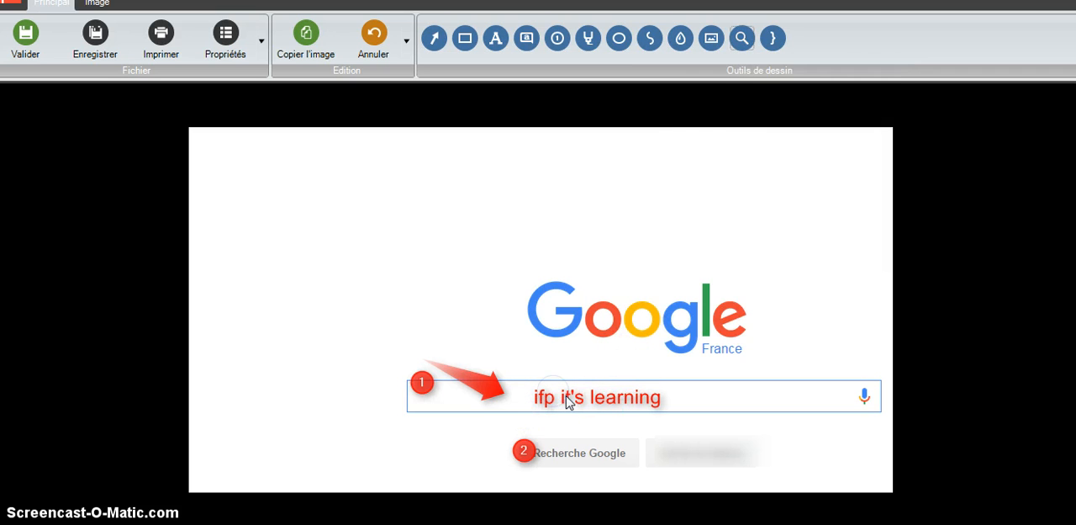
click(742, 38)
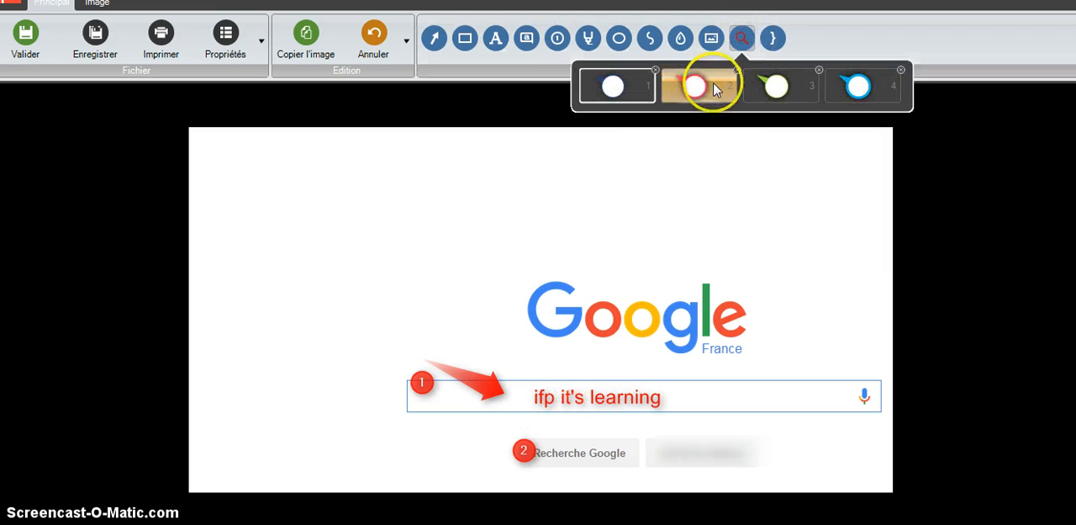
click(865, 90)
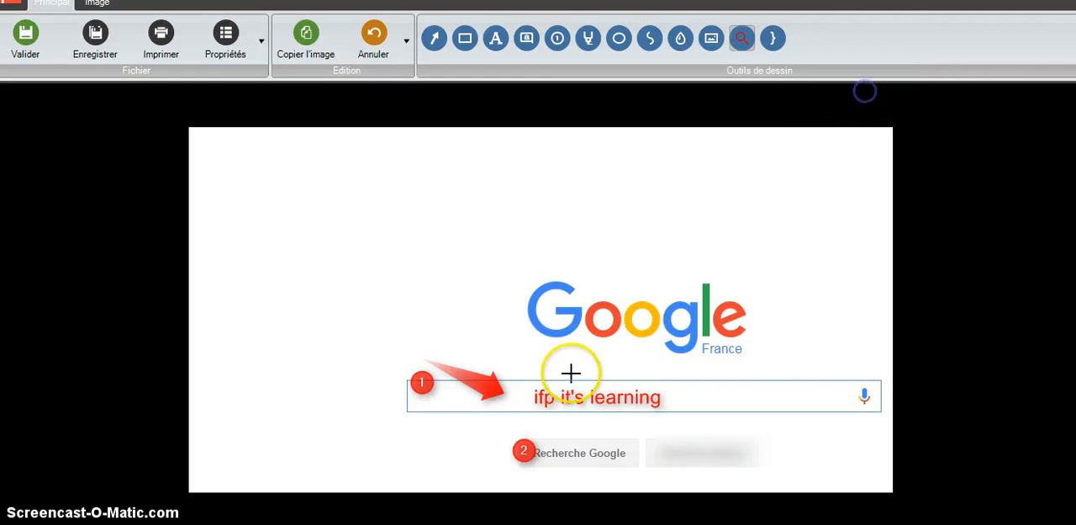
drag(526, 374, 747, 454)
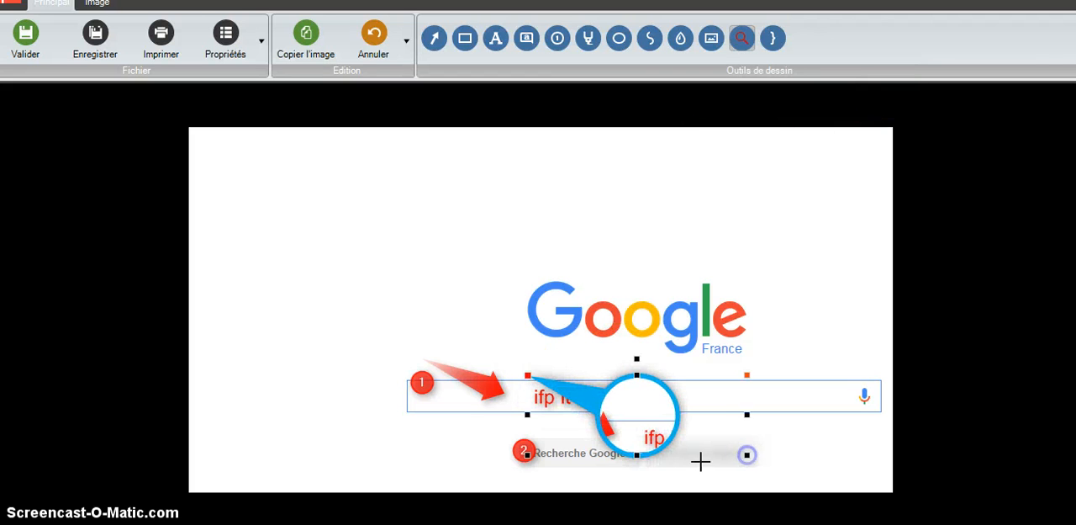
- Enlarge the blue magnifier, nudge the "ifp it's learning" text, and reposition the magnifier with its tip on "it's" and its lens over J'ai de la chance
click(747, 375)
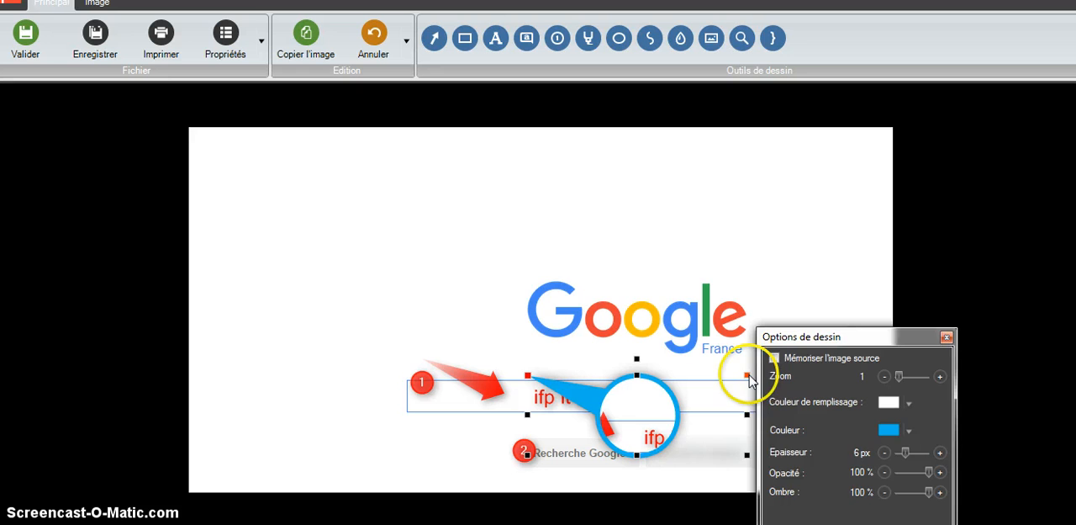
drag(747, 456, 794, 479)
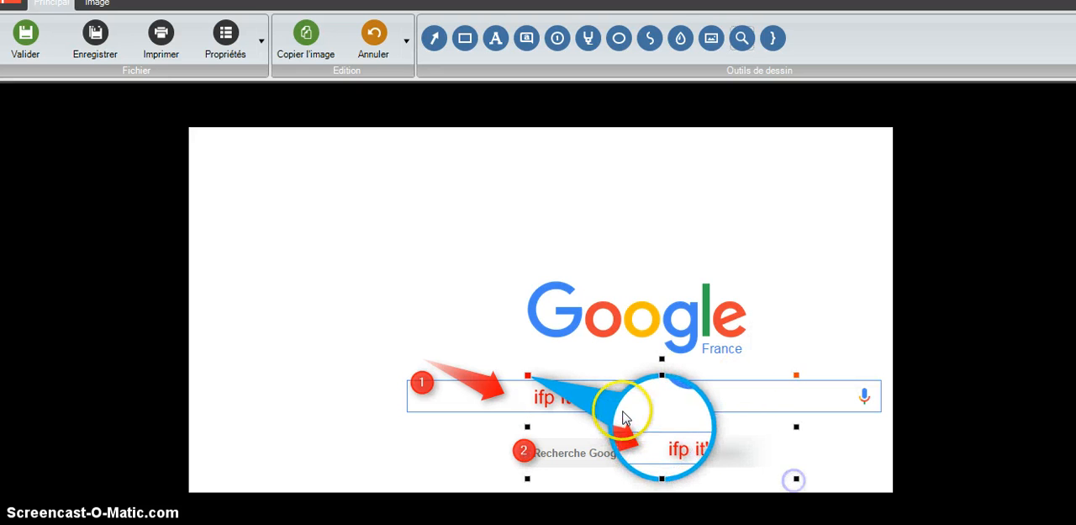
drag(623, 412, 583, 406)
click(694, 448)
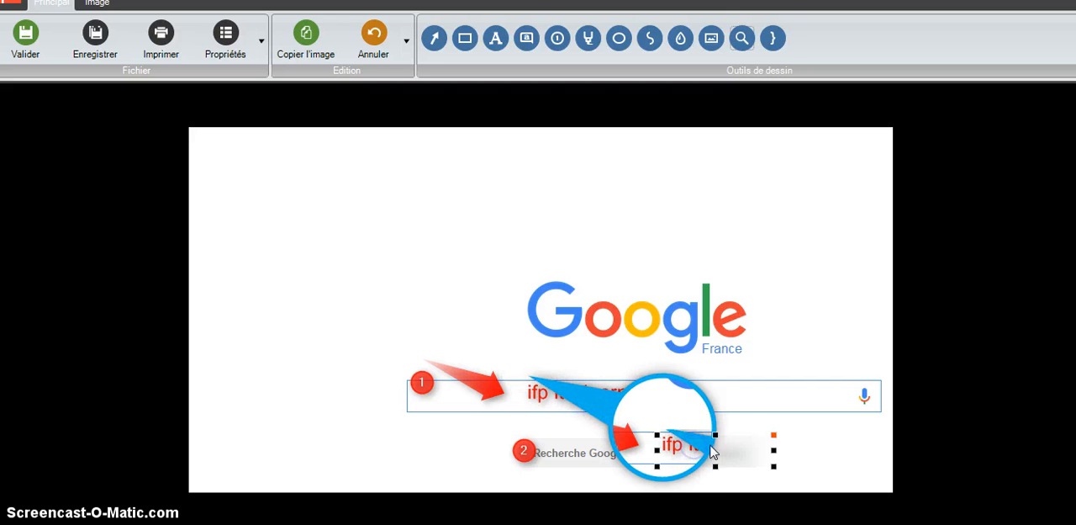
drag(700, 390, 738, 408)
drag(778, 439, 794, 441)
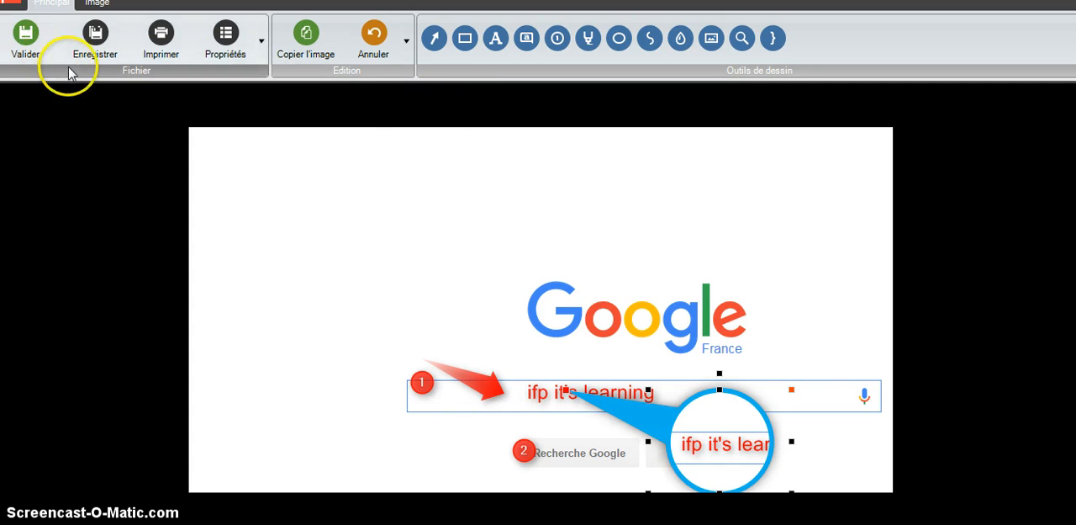
- Save the annotated image as a PNG file named google in the Images library
click(95, 48)
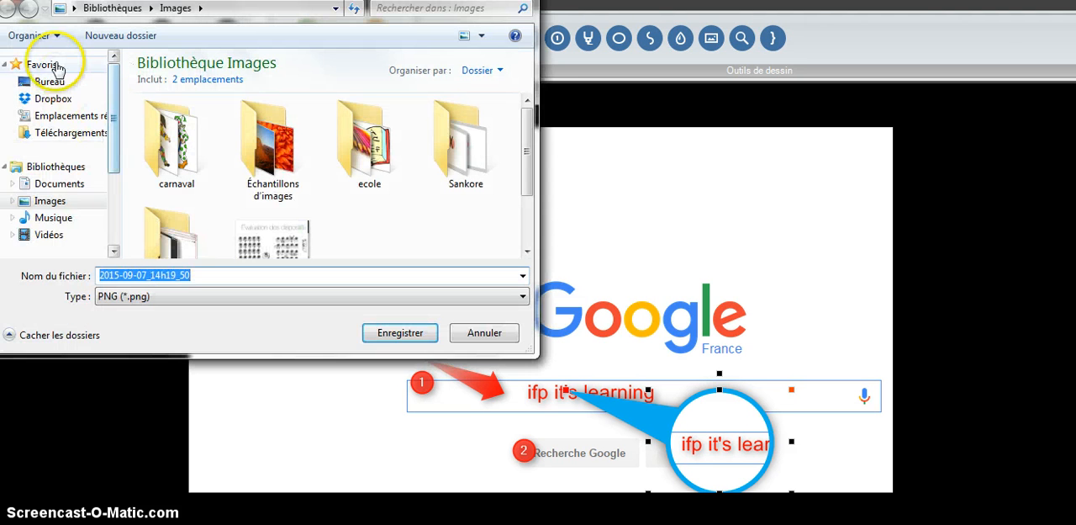
mouse_move(50, 81)
mouse_down()
mouse_move(344, 108)
mouse_move(121, 104)
mouse_move(51, 90)
mouse_up()
click(288, 295)
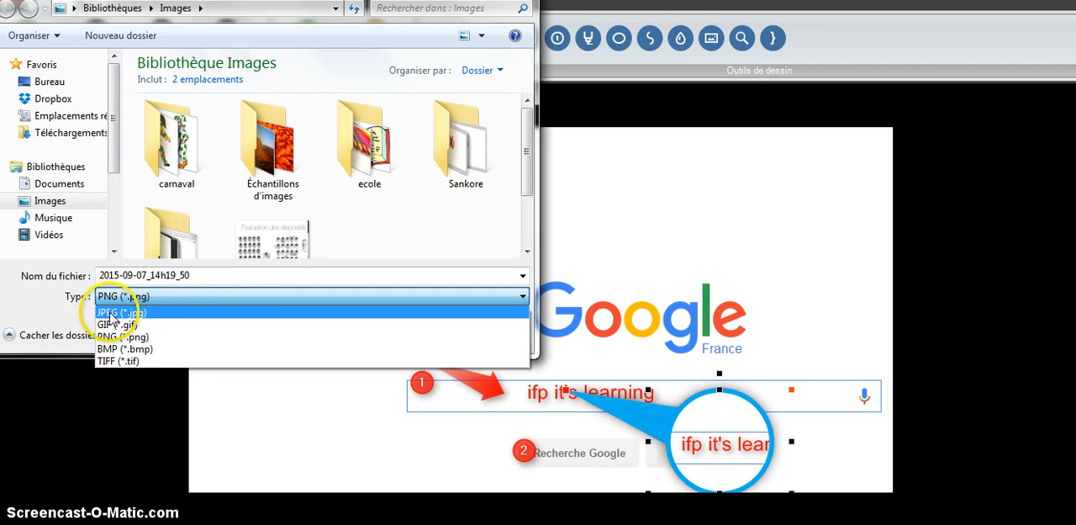
click(128, 336)
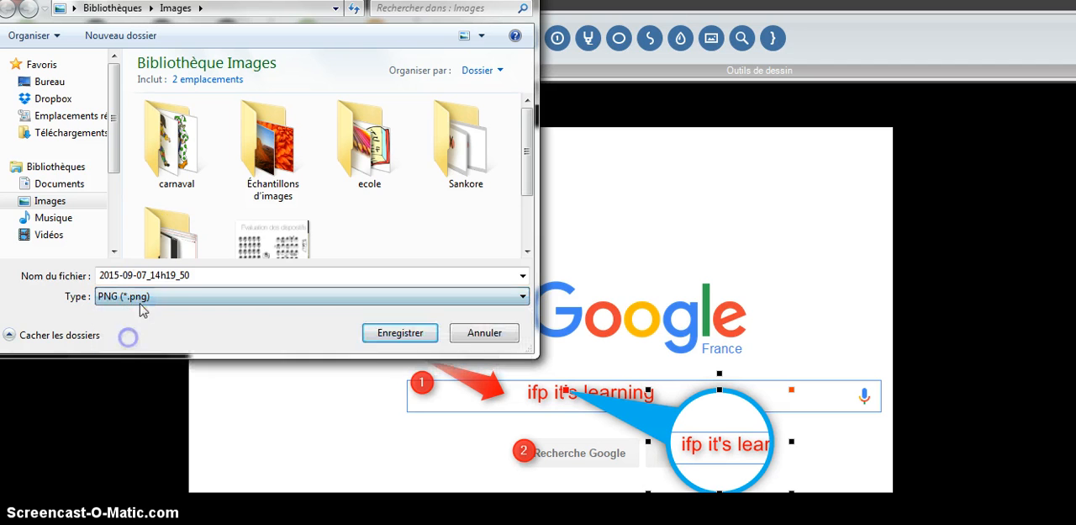
double_click(217, 274)
key(BackSpace)
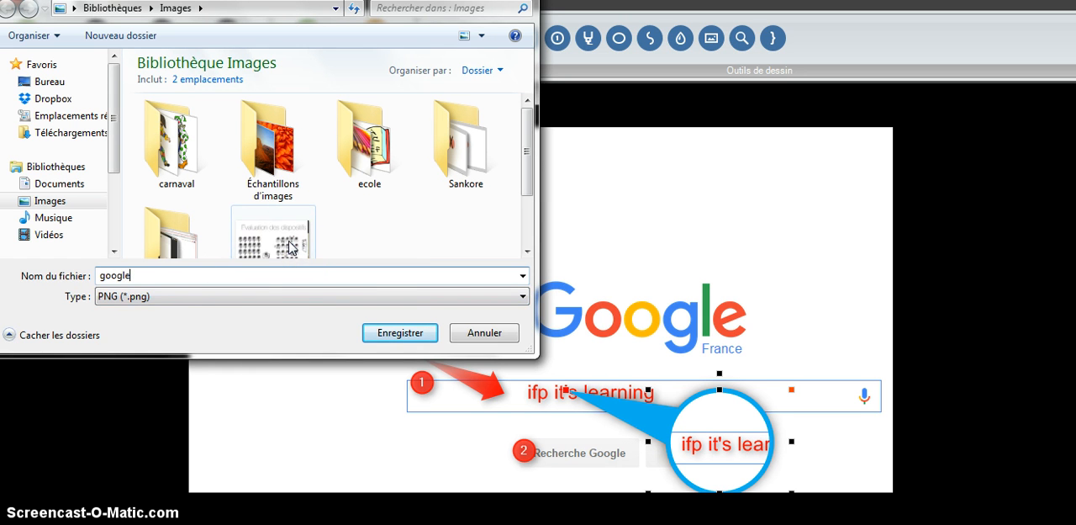
click(386, 333)
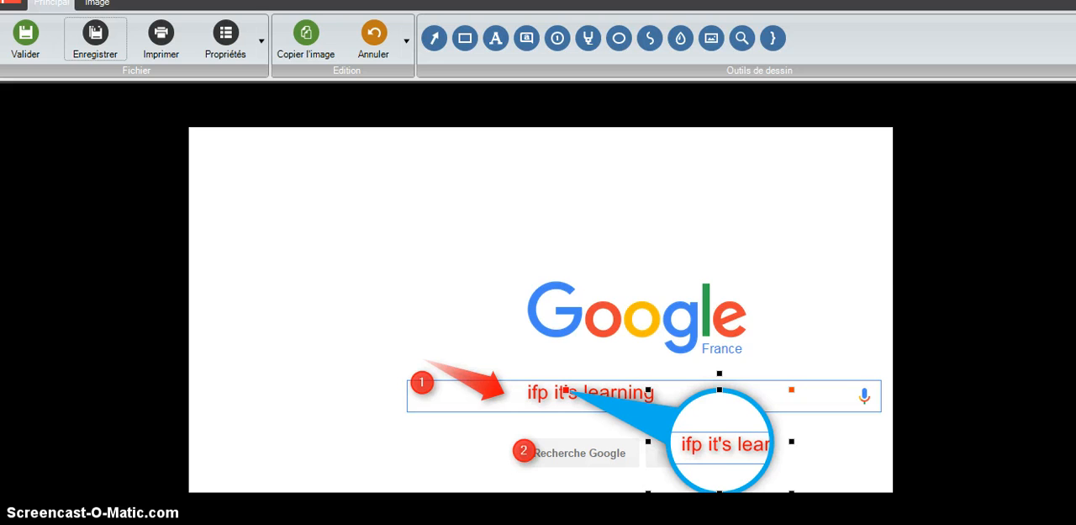
- Open the Screenpresso workspace from the system tray and select the 2015-09-07_14h19_50.png capture
mouse_move(411, 522)
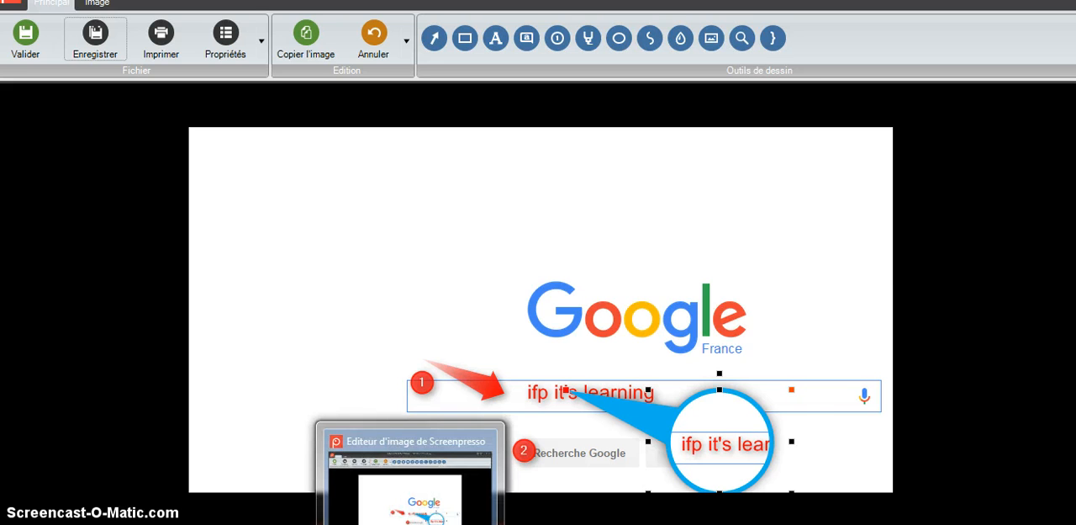
click(887, 522)
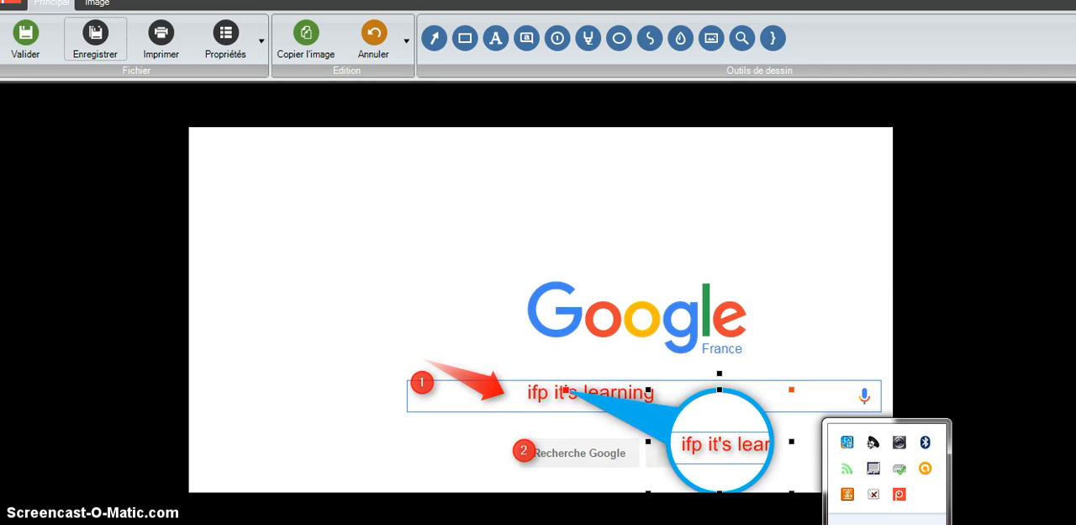
click(900, 494)
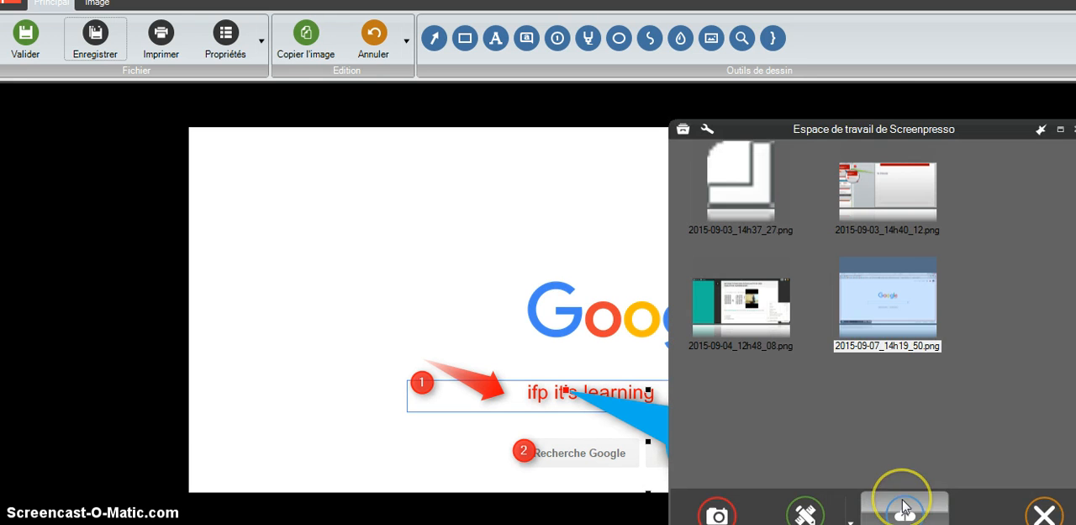
click(866, 337)
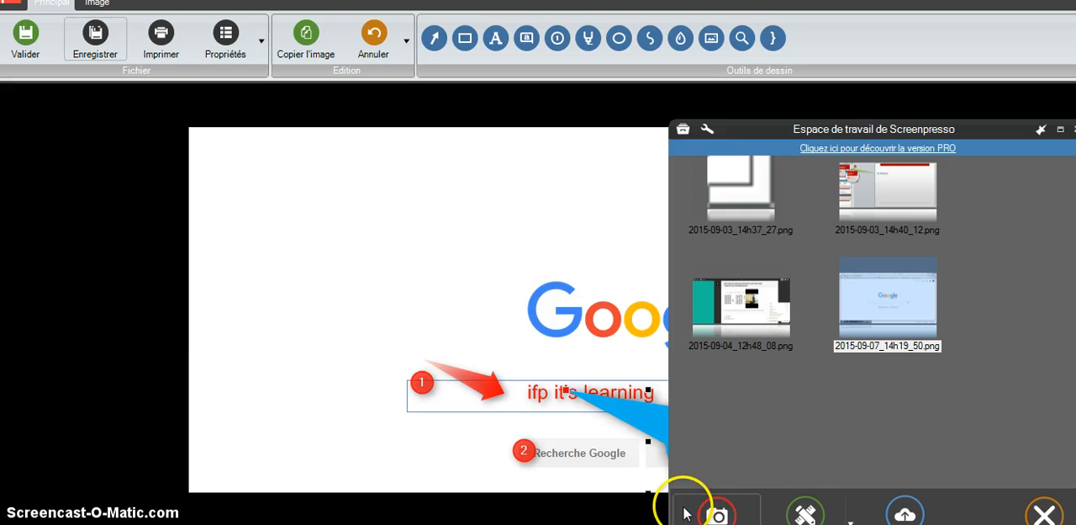
- Examine the workspace's image capture modes and its editing and sharing commands
mouse_move(713, 519)
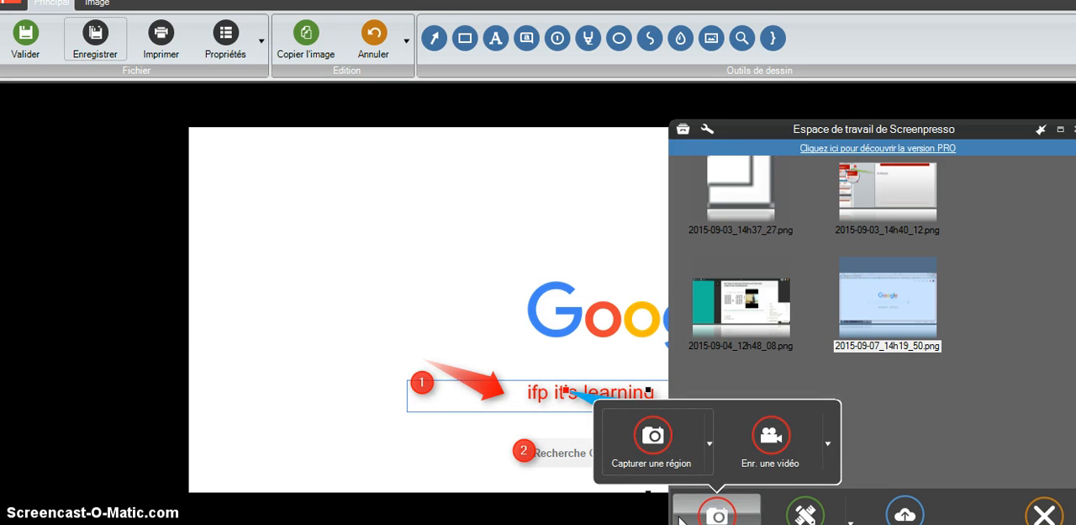
click(709, 443)
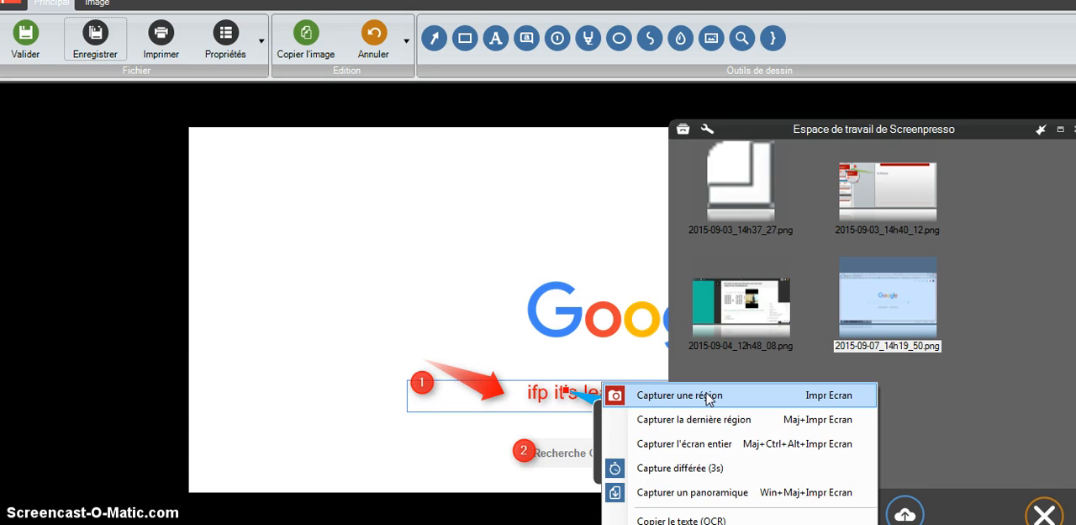
click(682, 425)
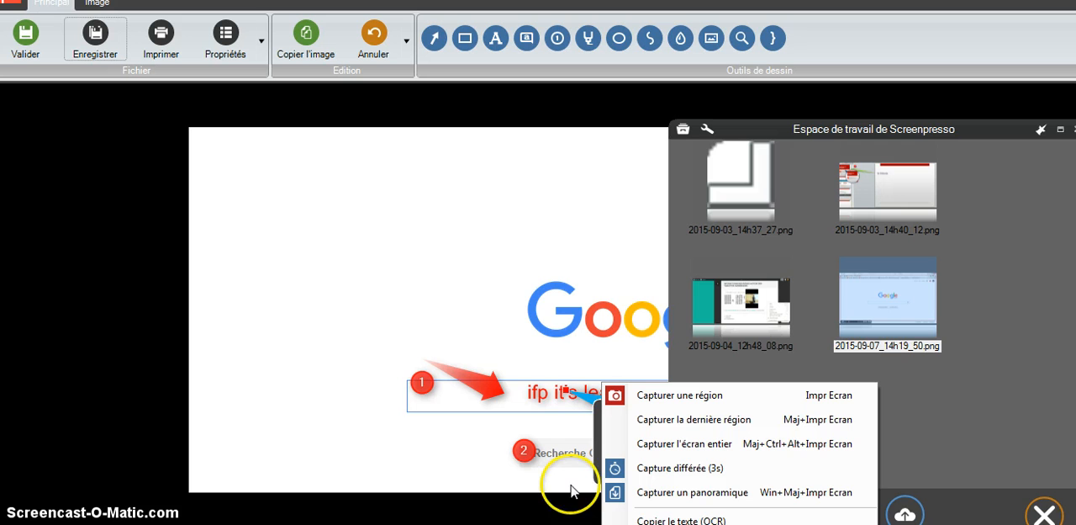
click(999, 382)
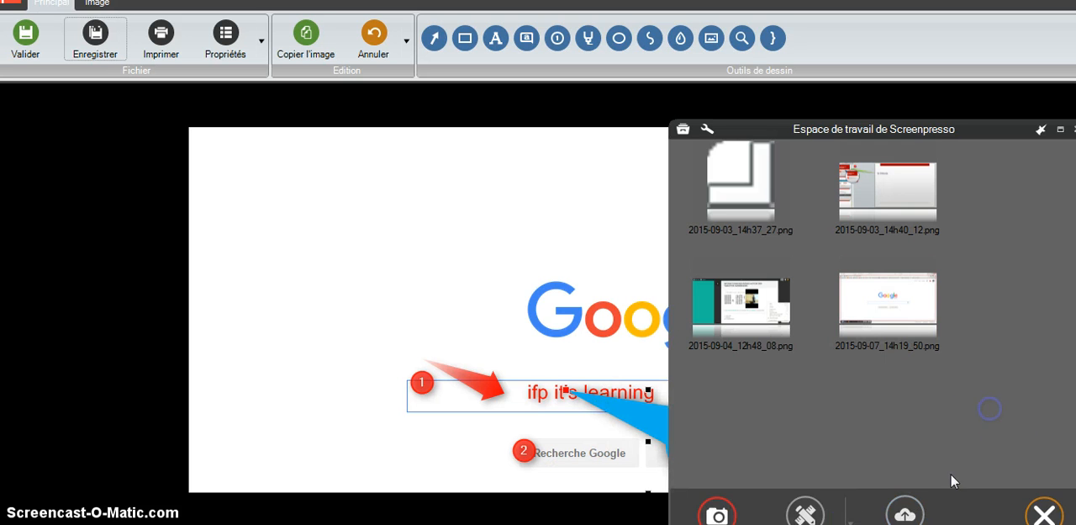
click(809, 511)
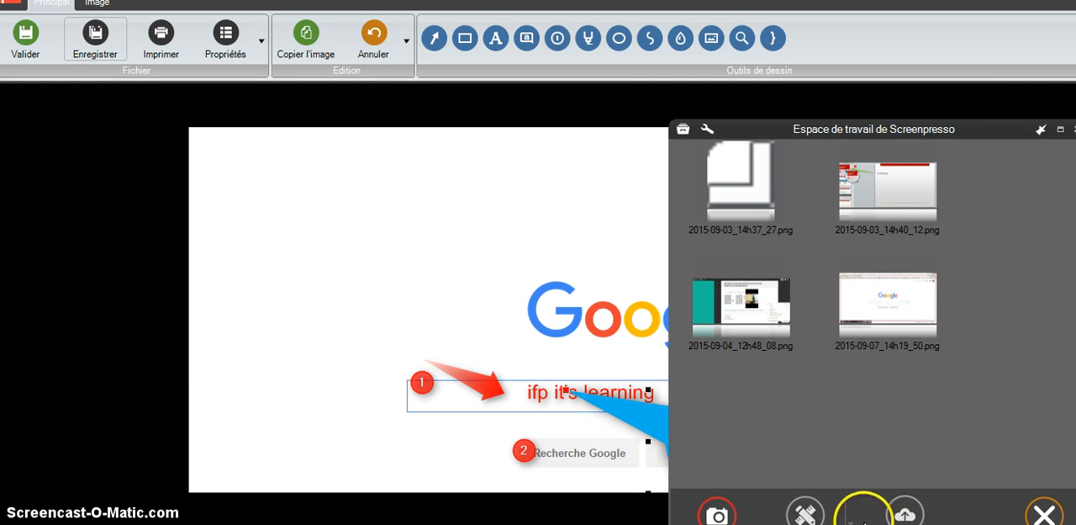
click(907, 510)
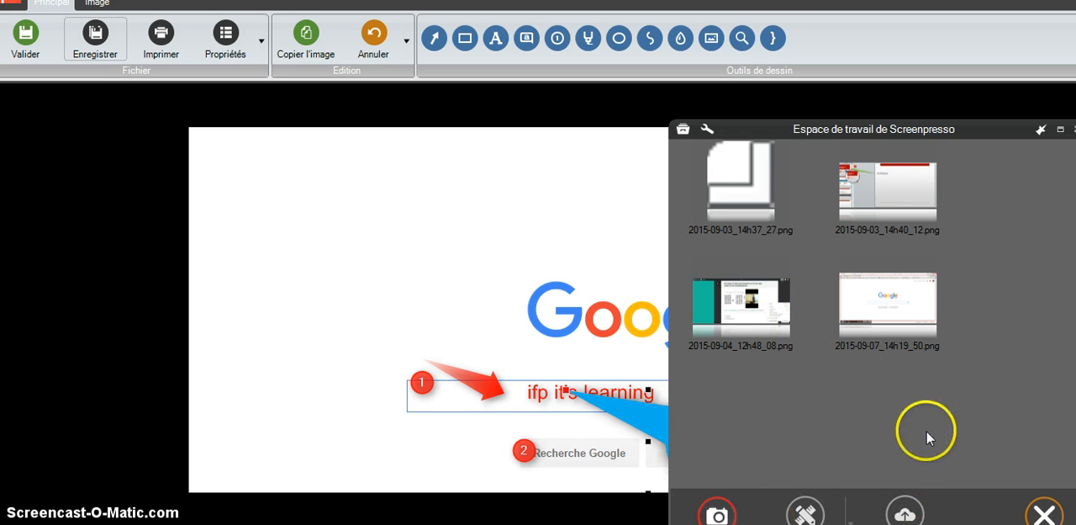
- Start a 1280 x 696 video recording over the Google home page in the browser
click(717, 512)
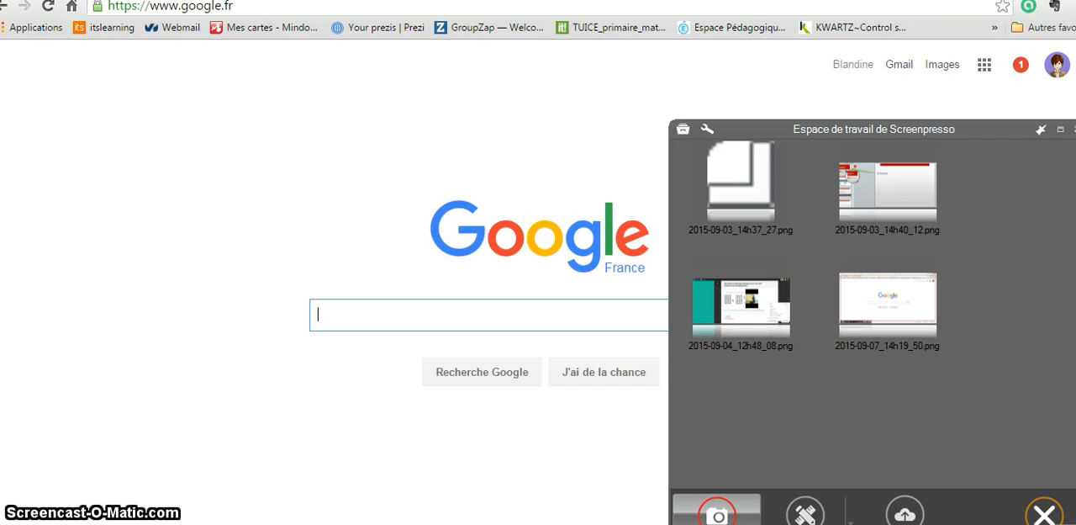
click(717, 514)
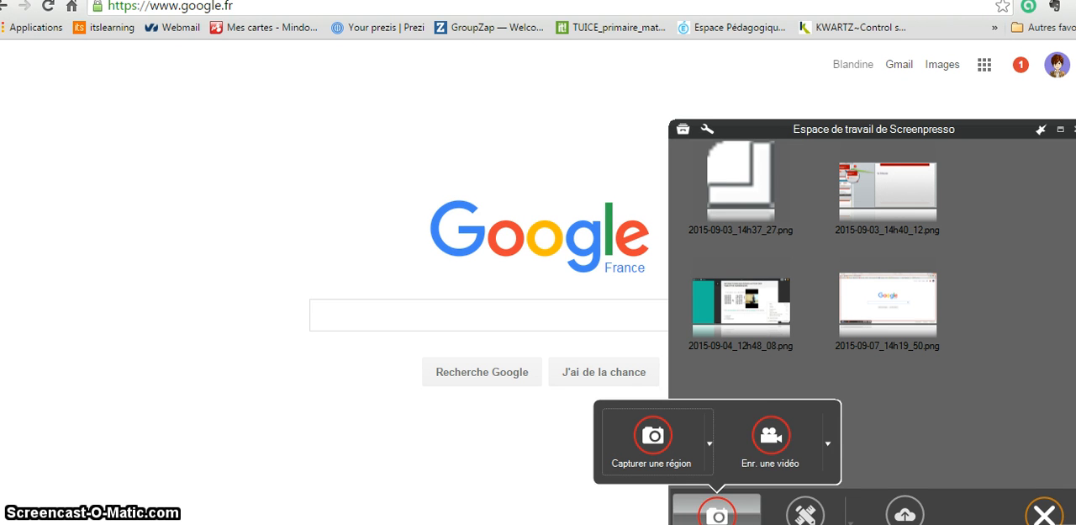
click(771, 437)
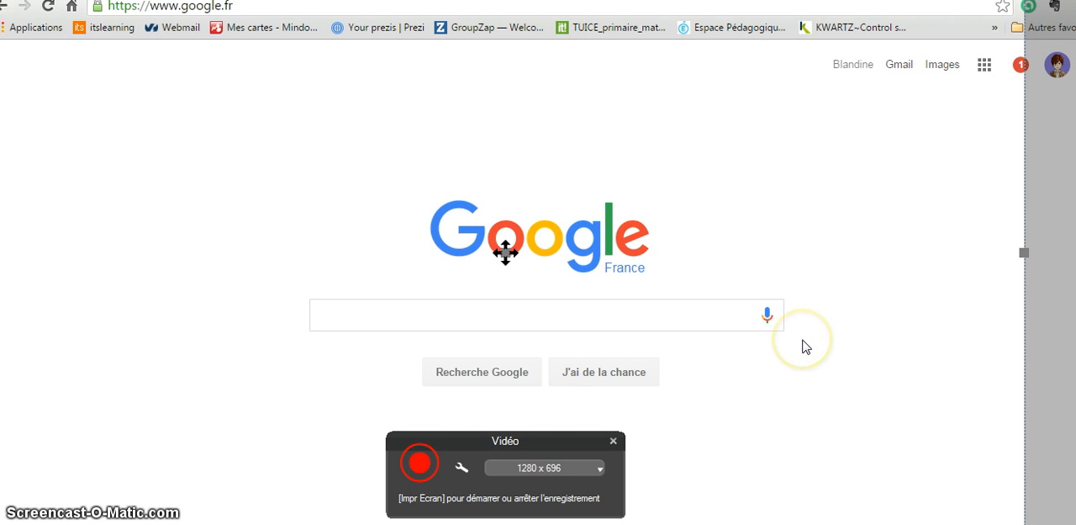
click(421, 464)
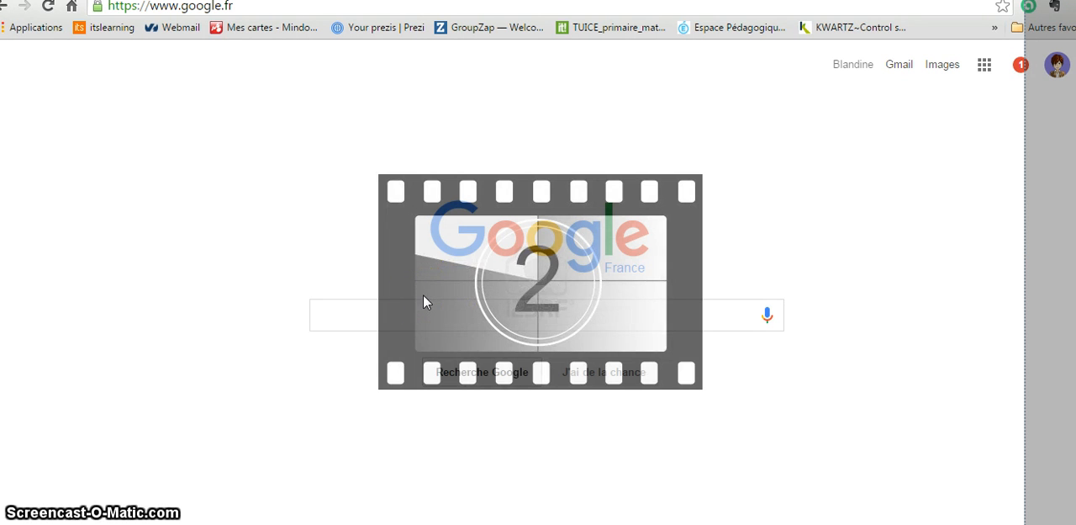
- Search Google for "ifp it'slearning" and open the "IFP de Lille - itslearning" result
click(401, 317)
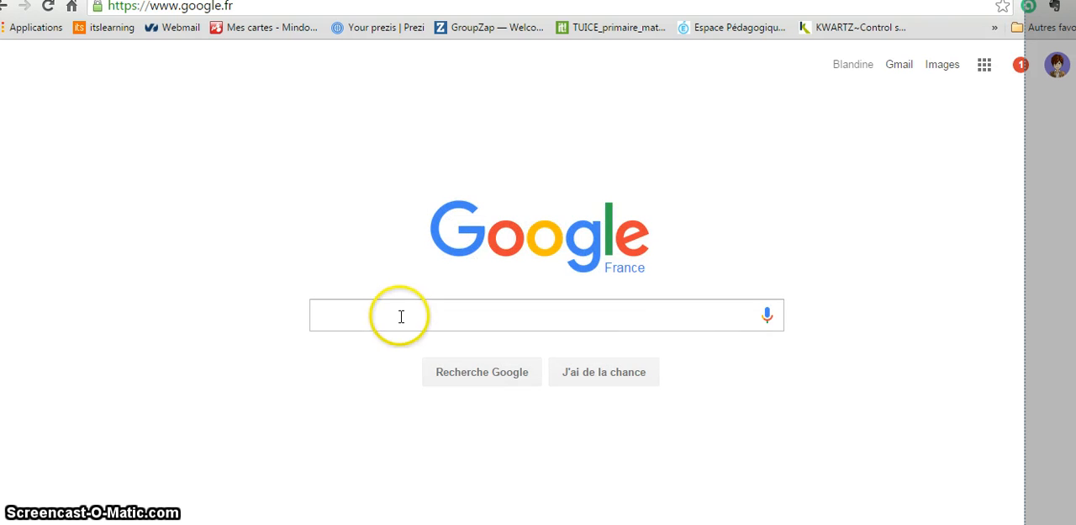
text(ifp )
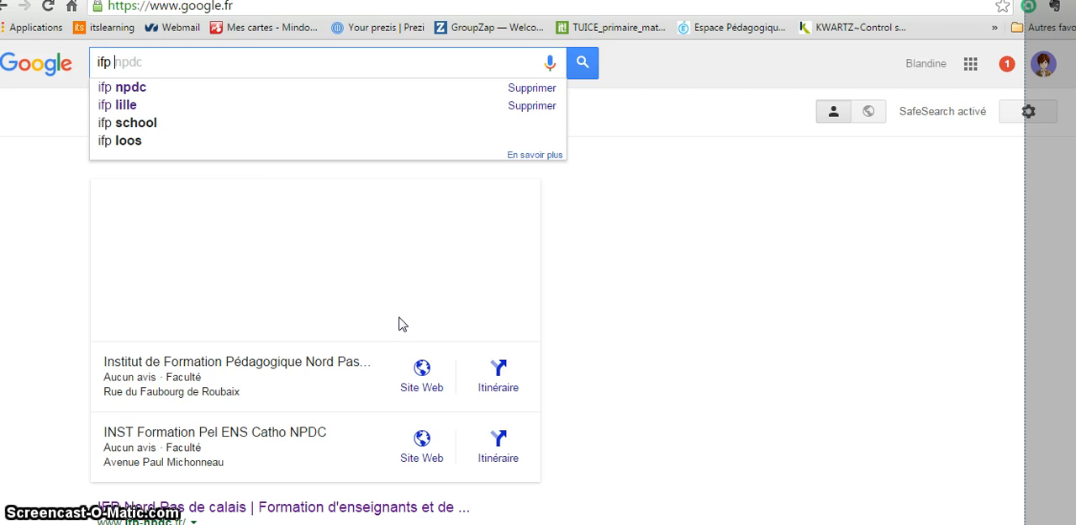
text(it)
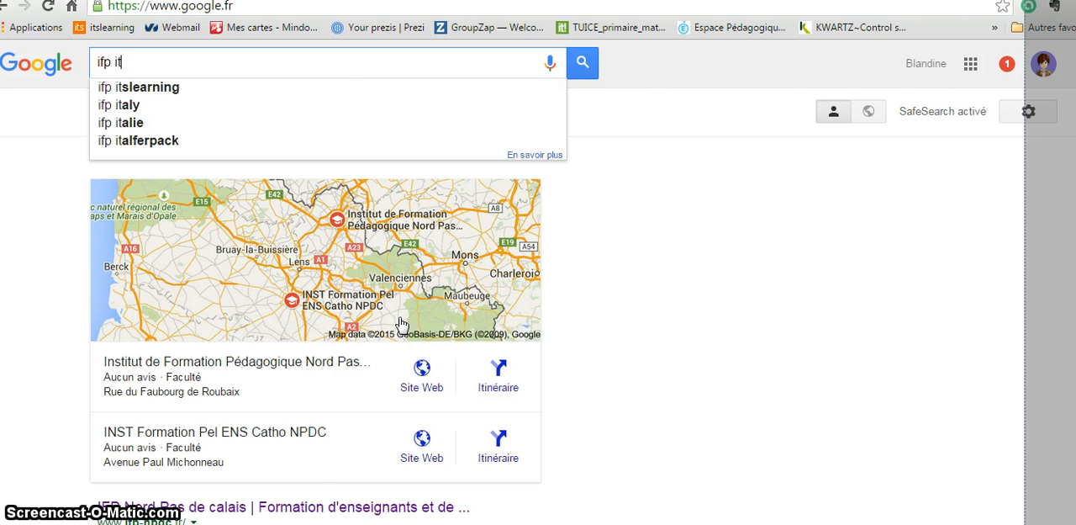
text('s)
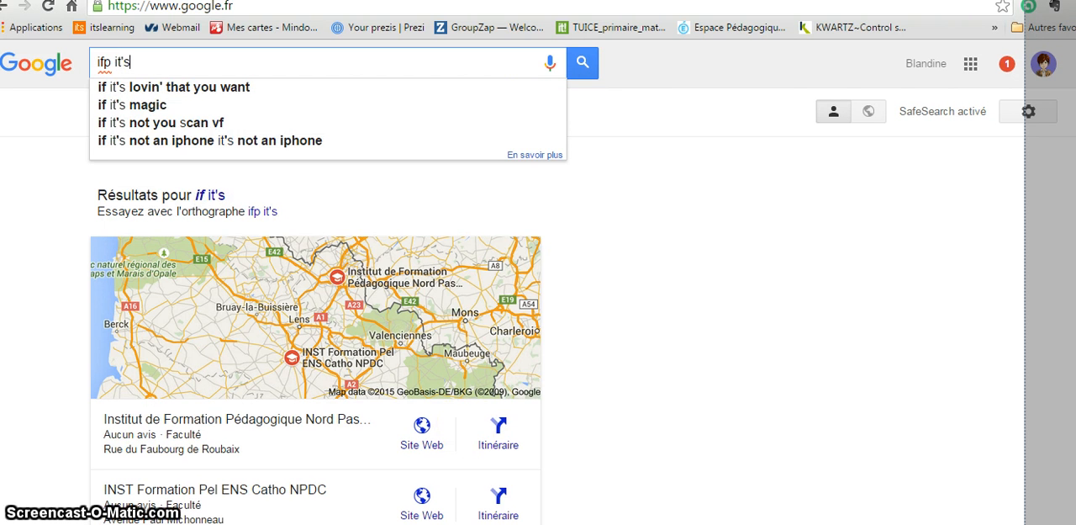
text(learn)
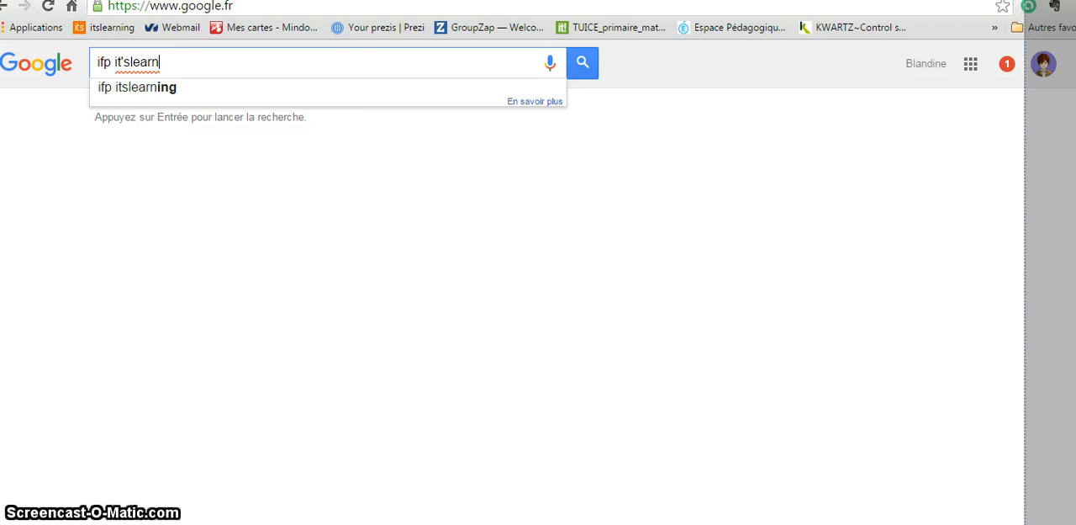
text(ing)
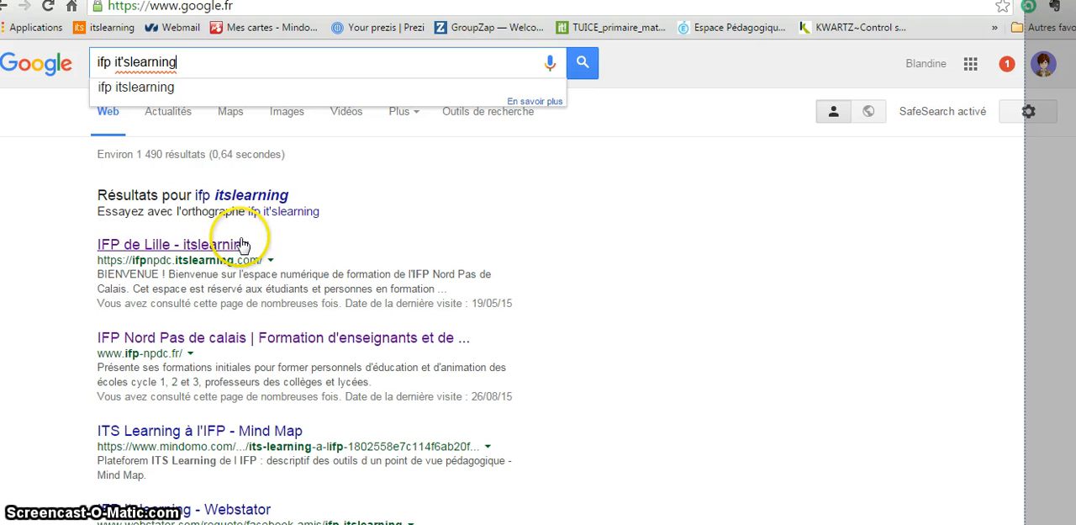
click(236, 245)
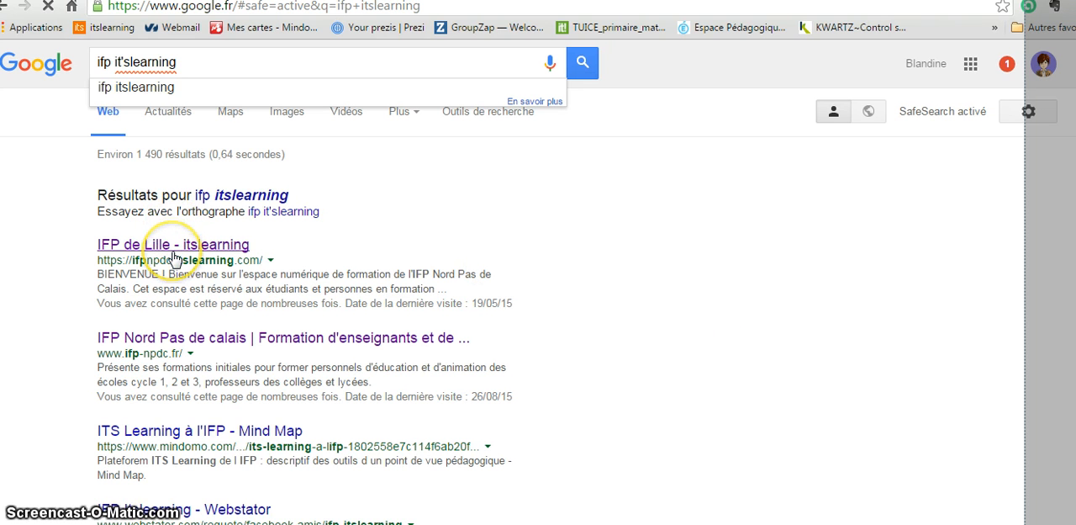
click(288, 246)
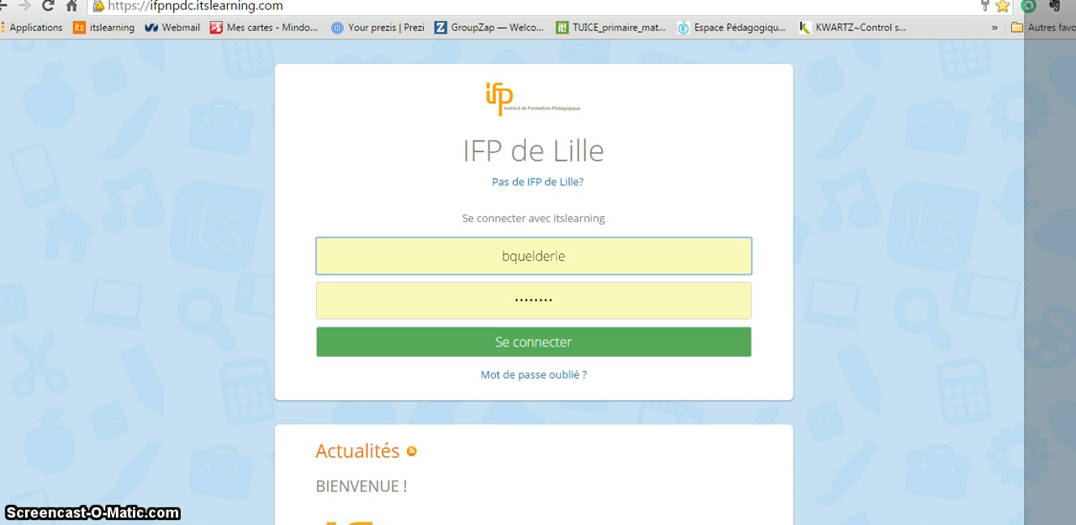
- Stop the Screenpresso video recording from its system tray commands
mouse_move(410, 524)
right_click(411, 524)
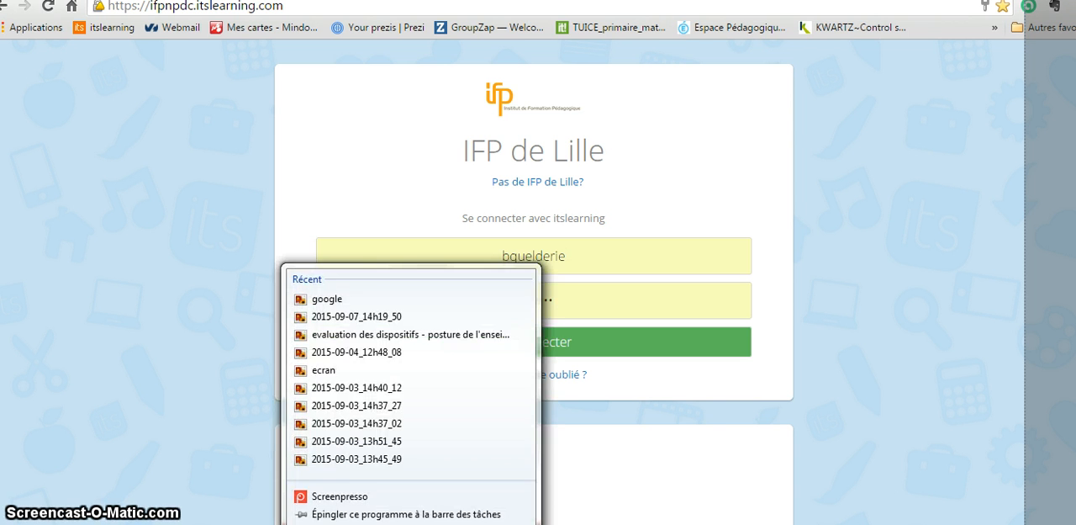
click(411, 524)
click(887, 523)
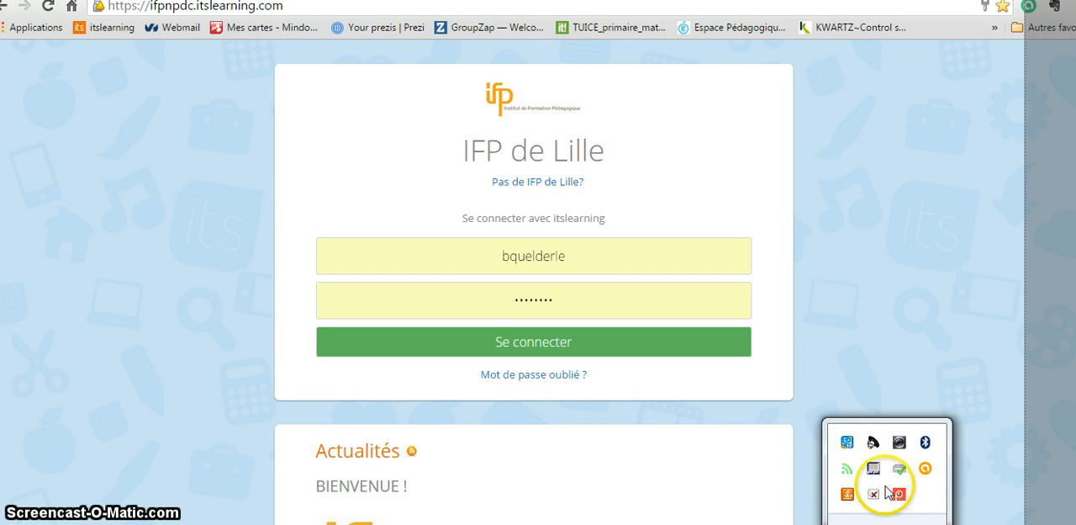
right_click(899, 496)
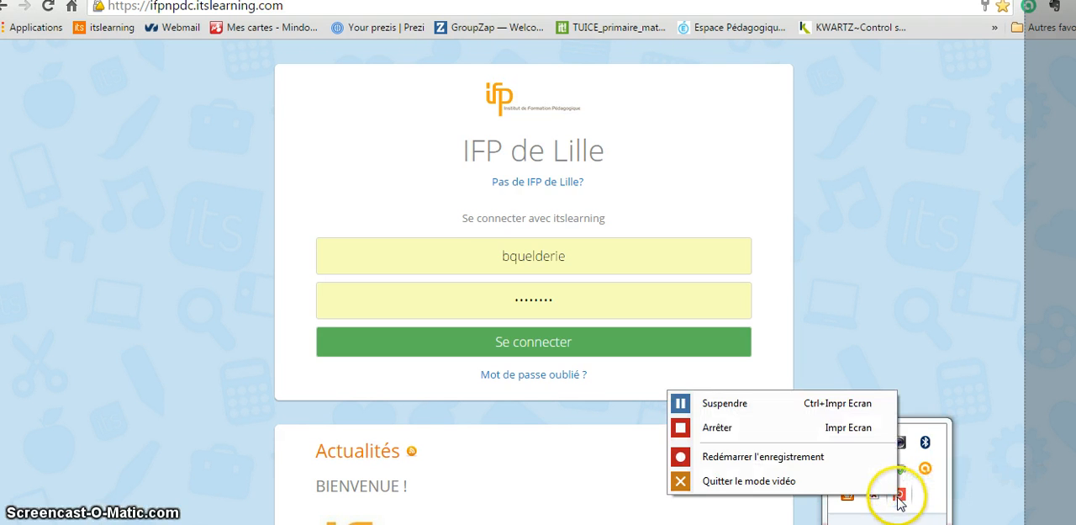
click(757, 437)
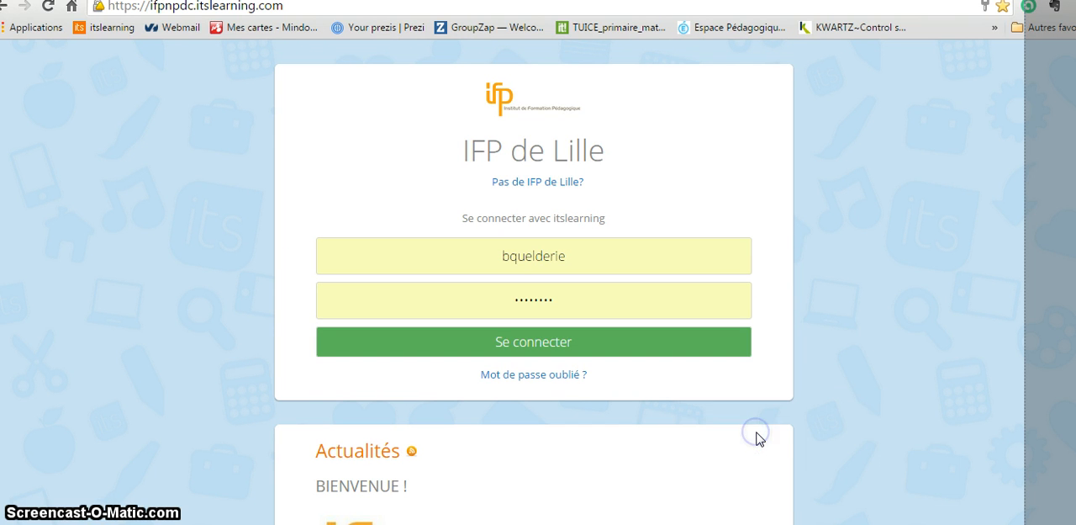